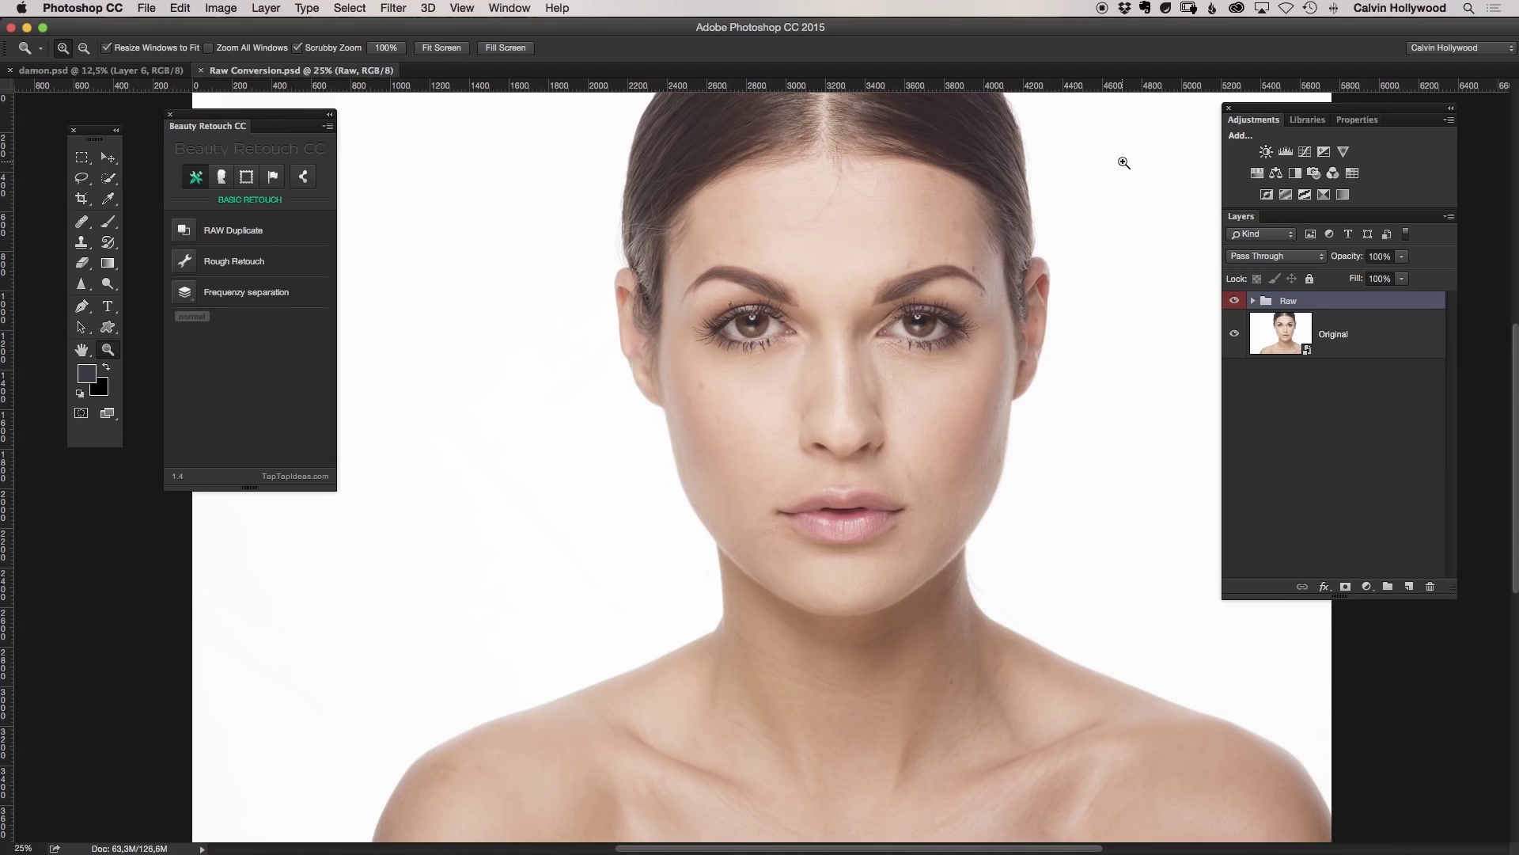
Compare the portrait with and without the Raw group by switching its visibility off and on.
{"action": "left_click", "coordinate": [1235, 301]}
{"action": "left_click", "coordinate": [1234, 301]}
{"action": "left_click", "coordinate": [1235, 301]}
{"action": "left_click", "coordinate": [1235, 300]}
Create the Rough Retouch layer group and set the Healing Brush to sample Current & Below.
{"action": "left_click", "coordinate": [187, 262]}
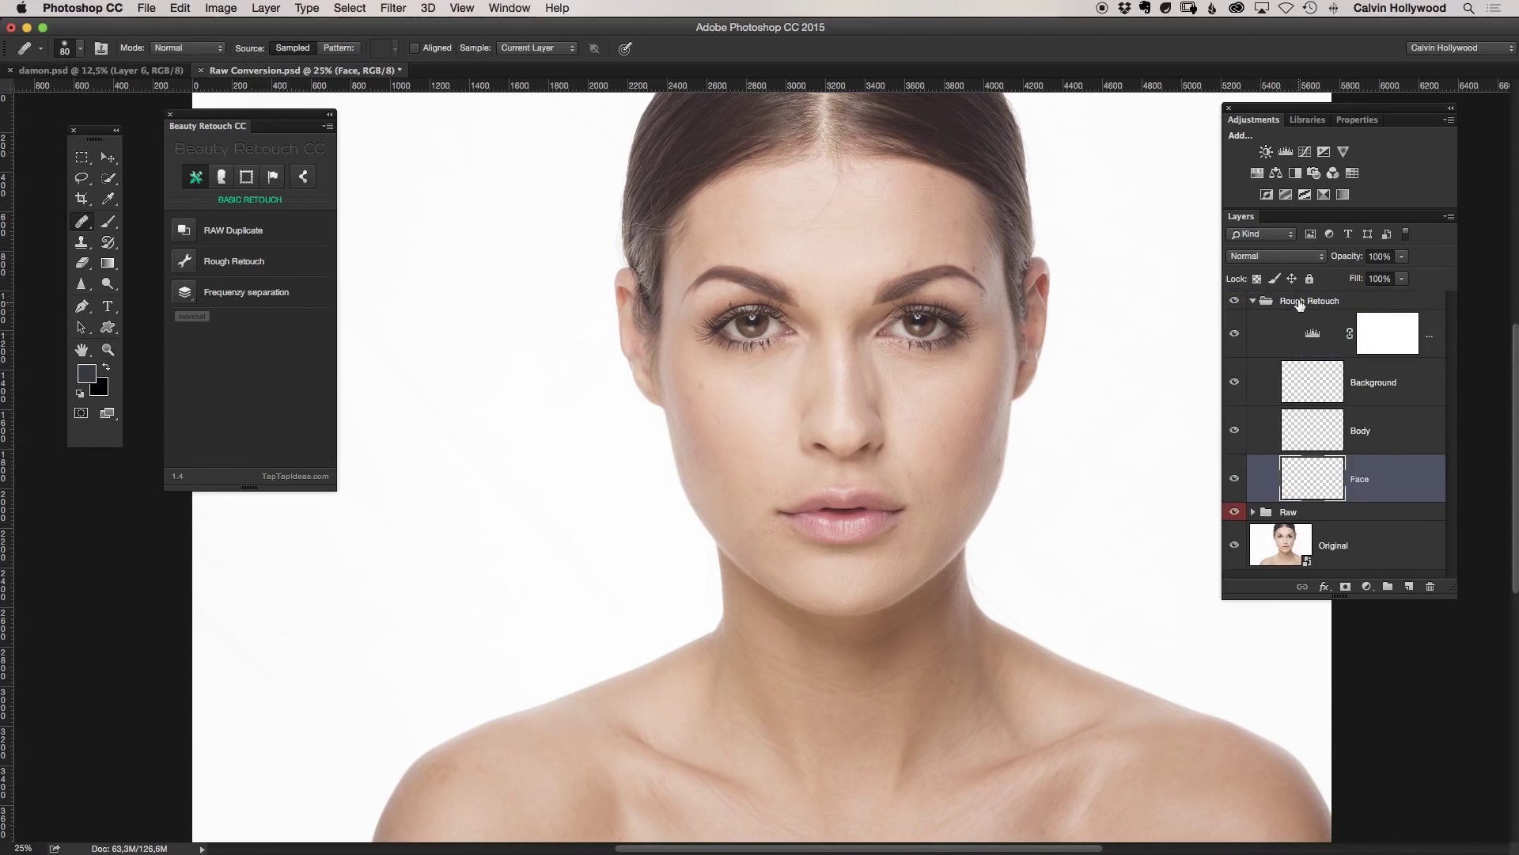
{"action": "left_click", "coordinate": [83, 223]}
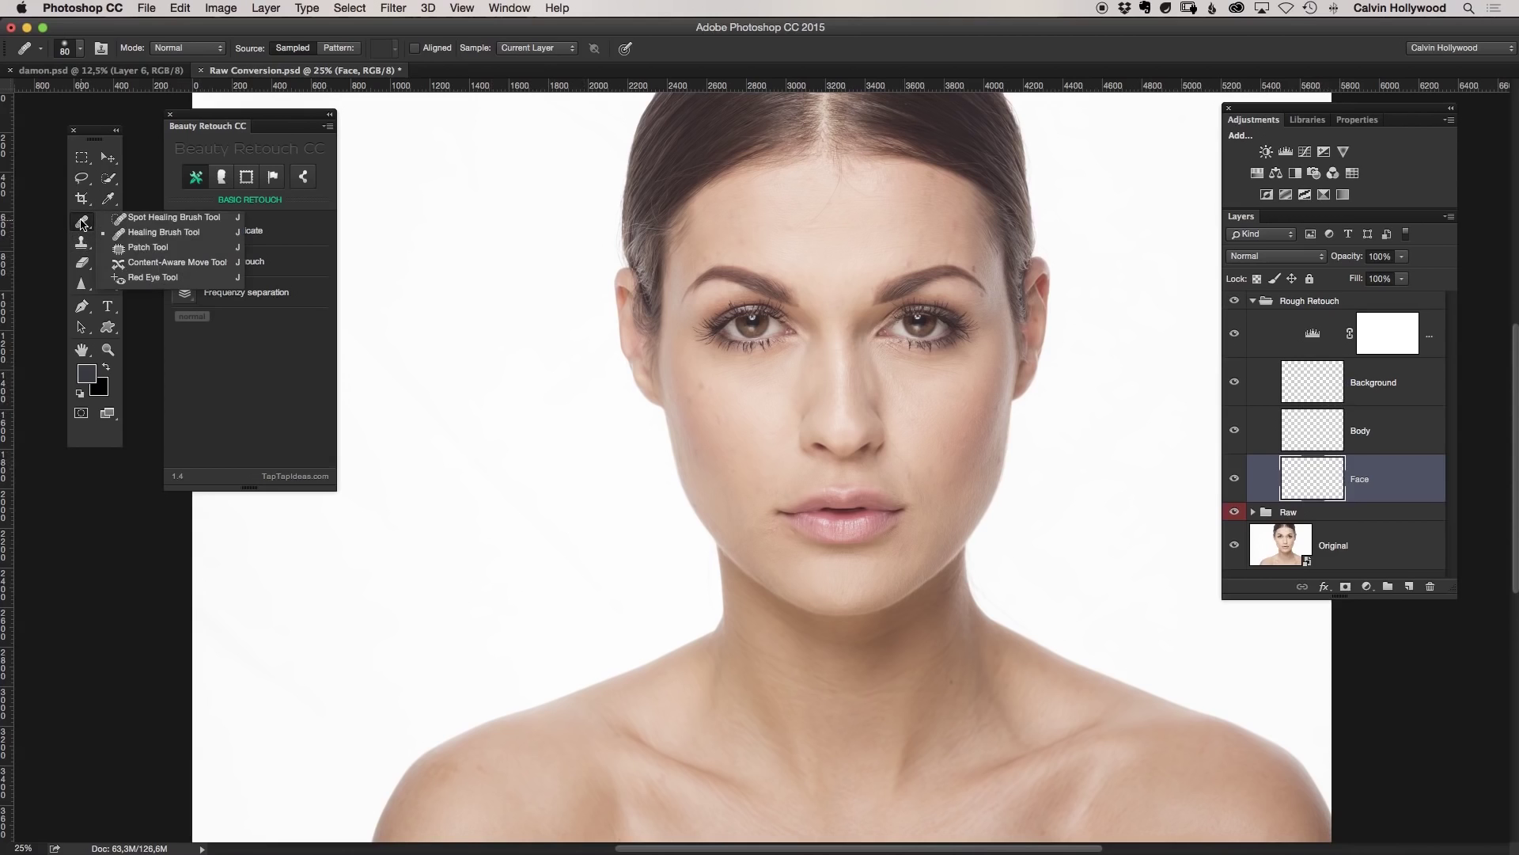
{"action": "left_click", "coordinate": [147, 233]}
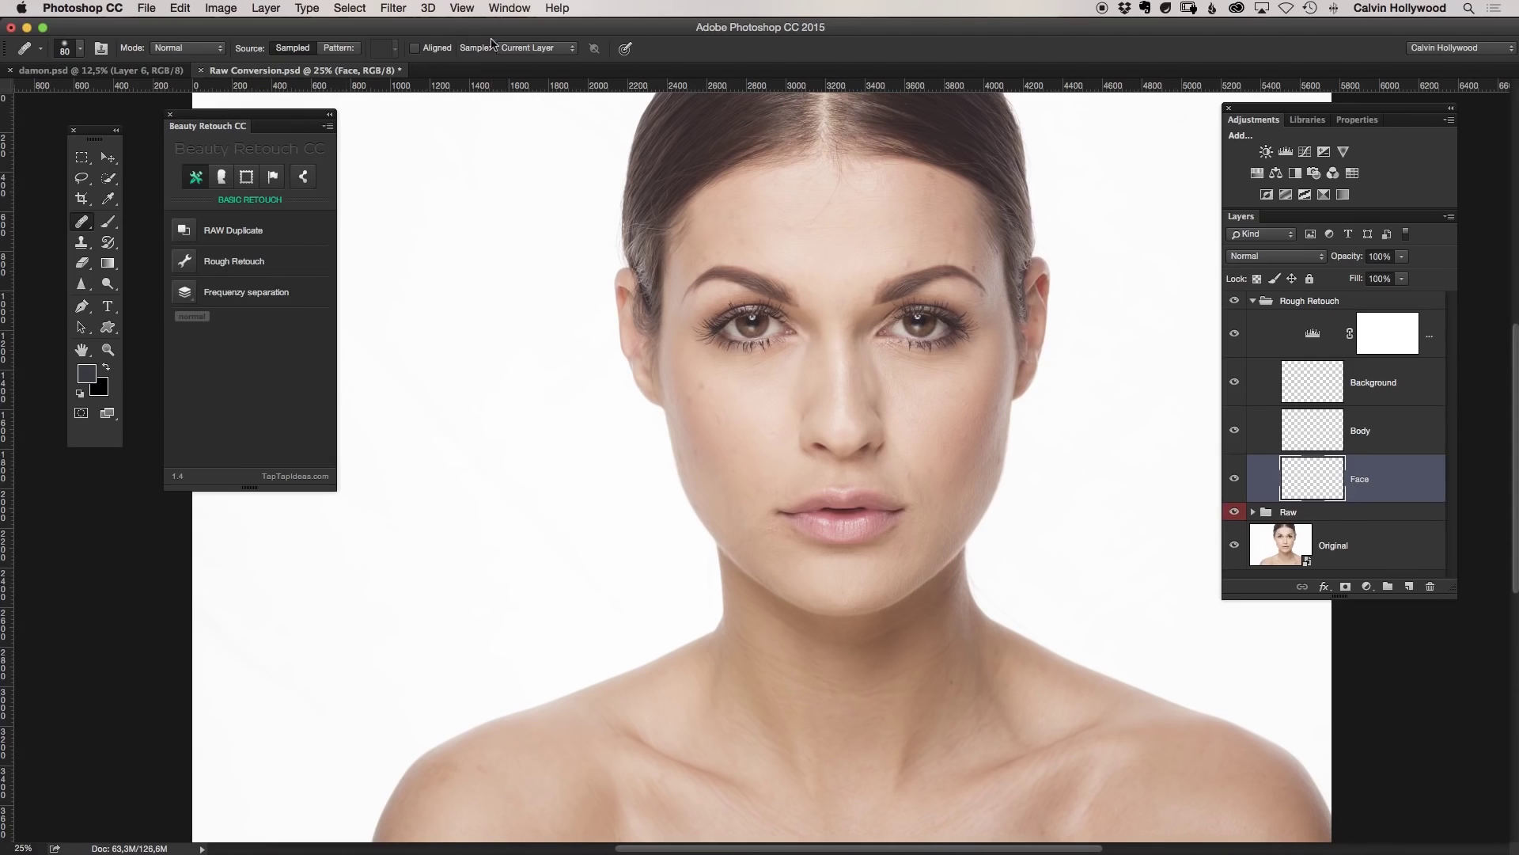
{"action": "left_click", "coordinate": [522, 50]}
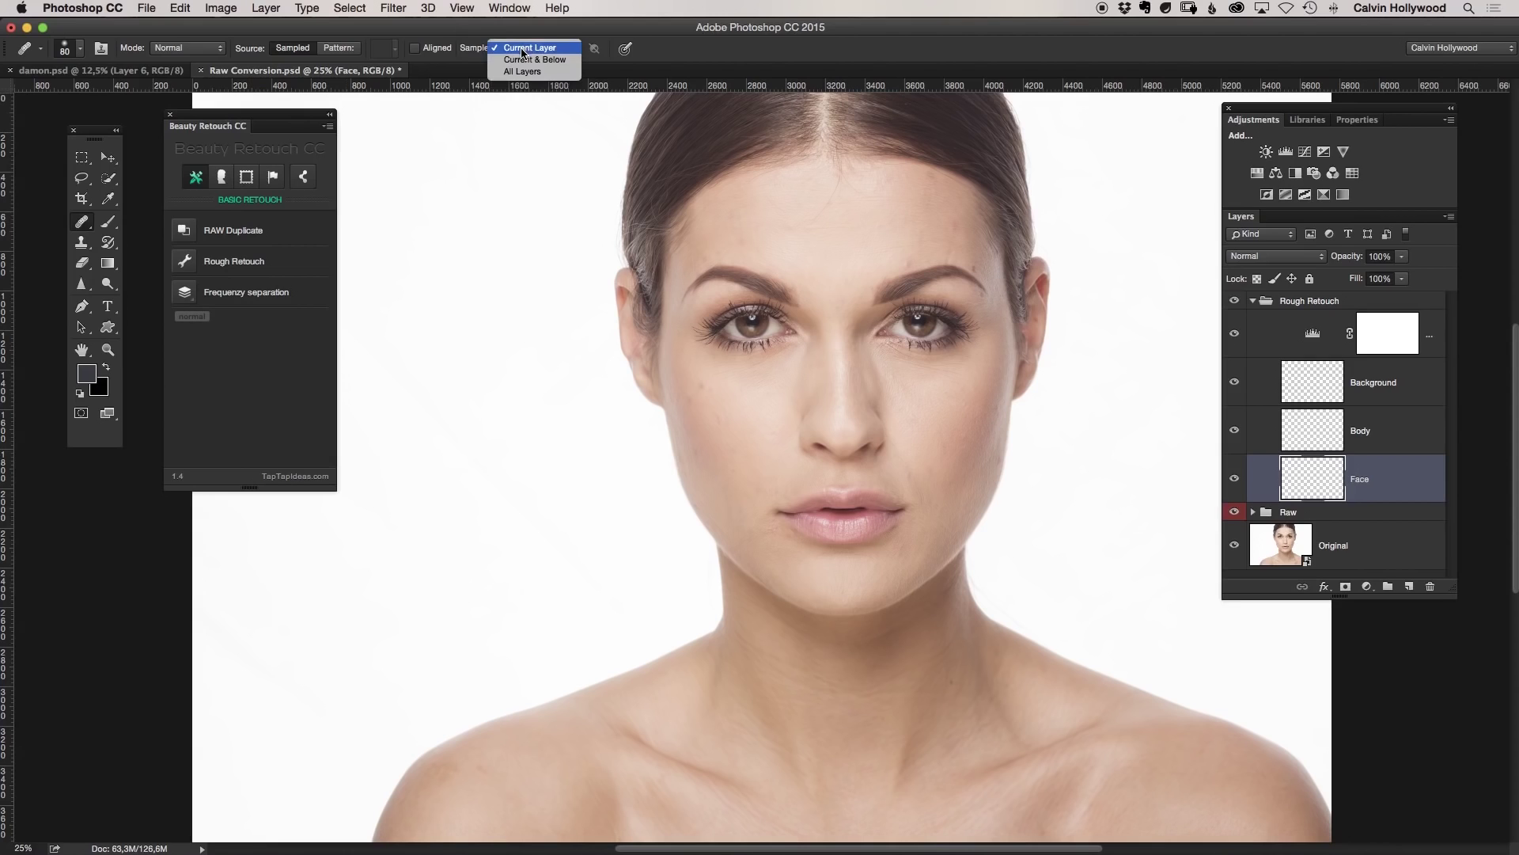
{"action": "left_click", "coordinate": [478, 61]}
{"action": "left_click", "coordinate": [529, 50]}
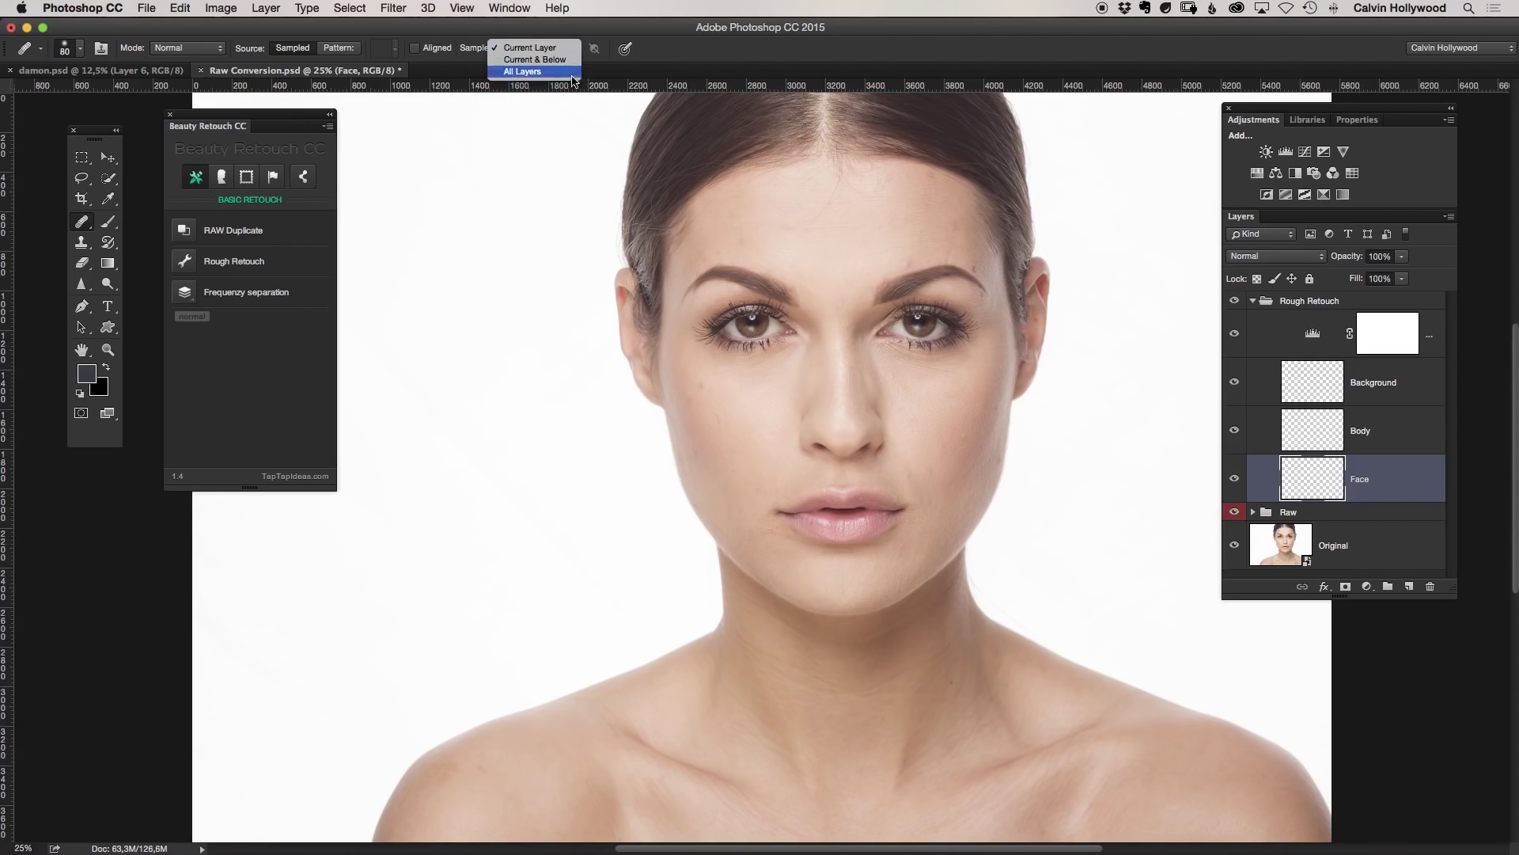
{"action": "left_click", "coordinate": [552, 60]}
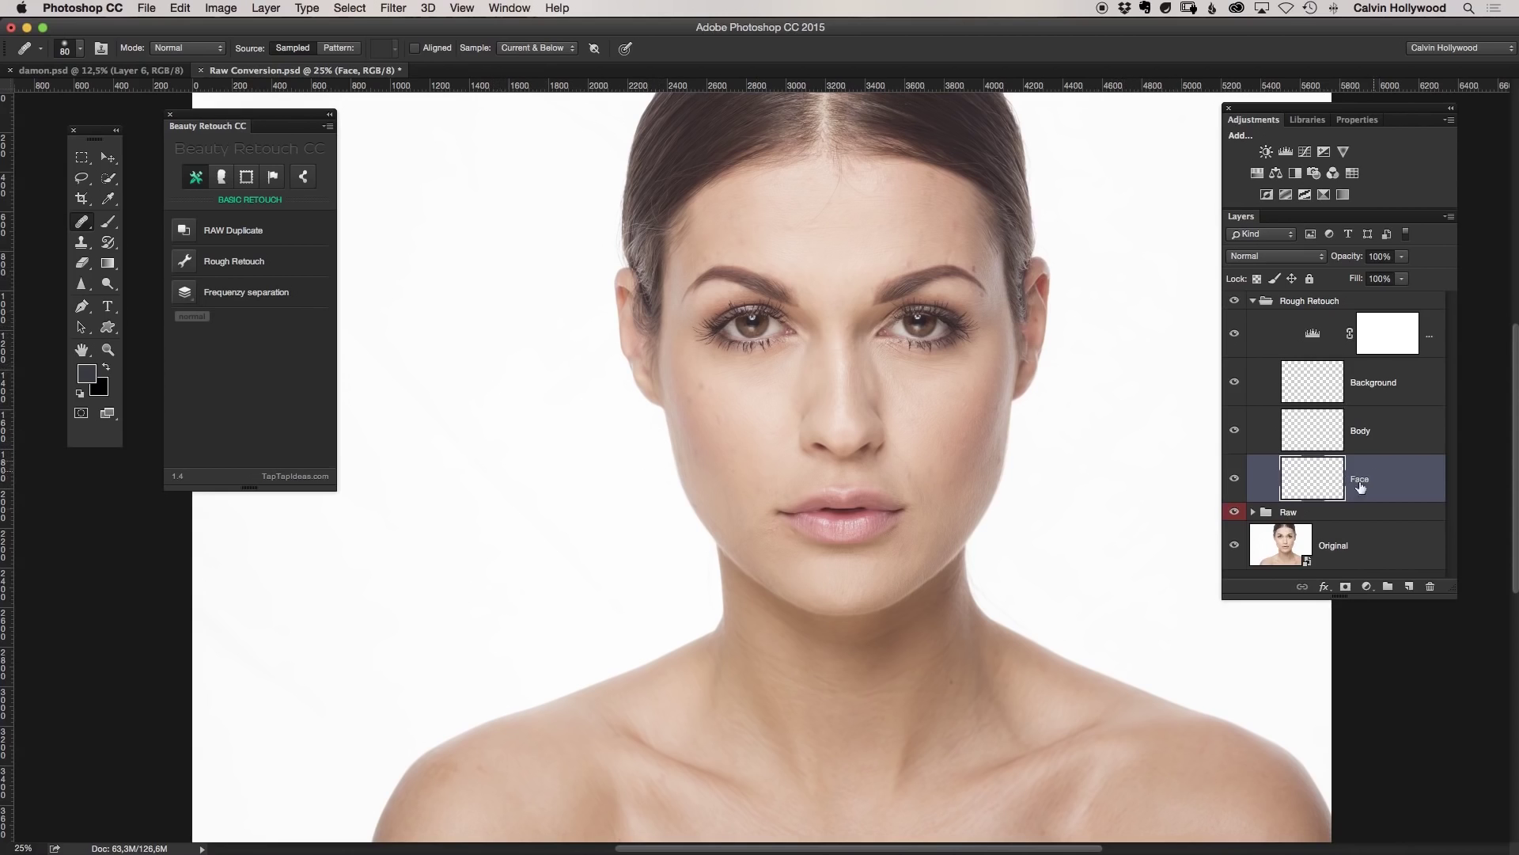
Heal the blemishes on the model's shoulder and the dark mole on her neck on the Body layer.
{"action": "left_click", "coordinate": [1323, 384]}
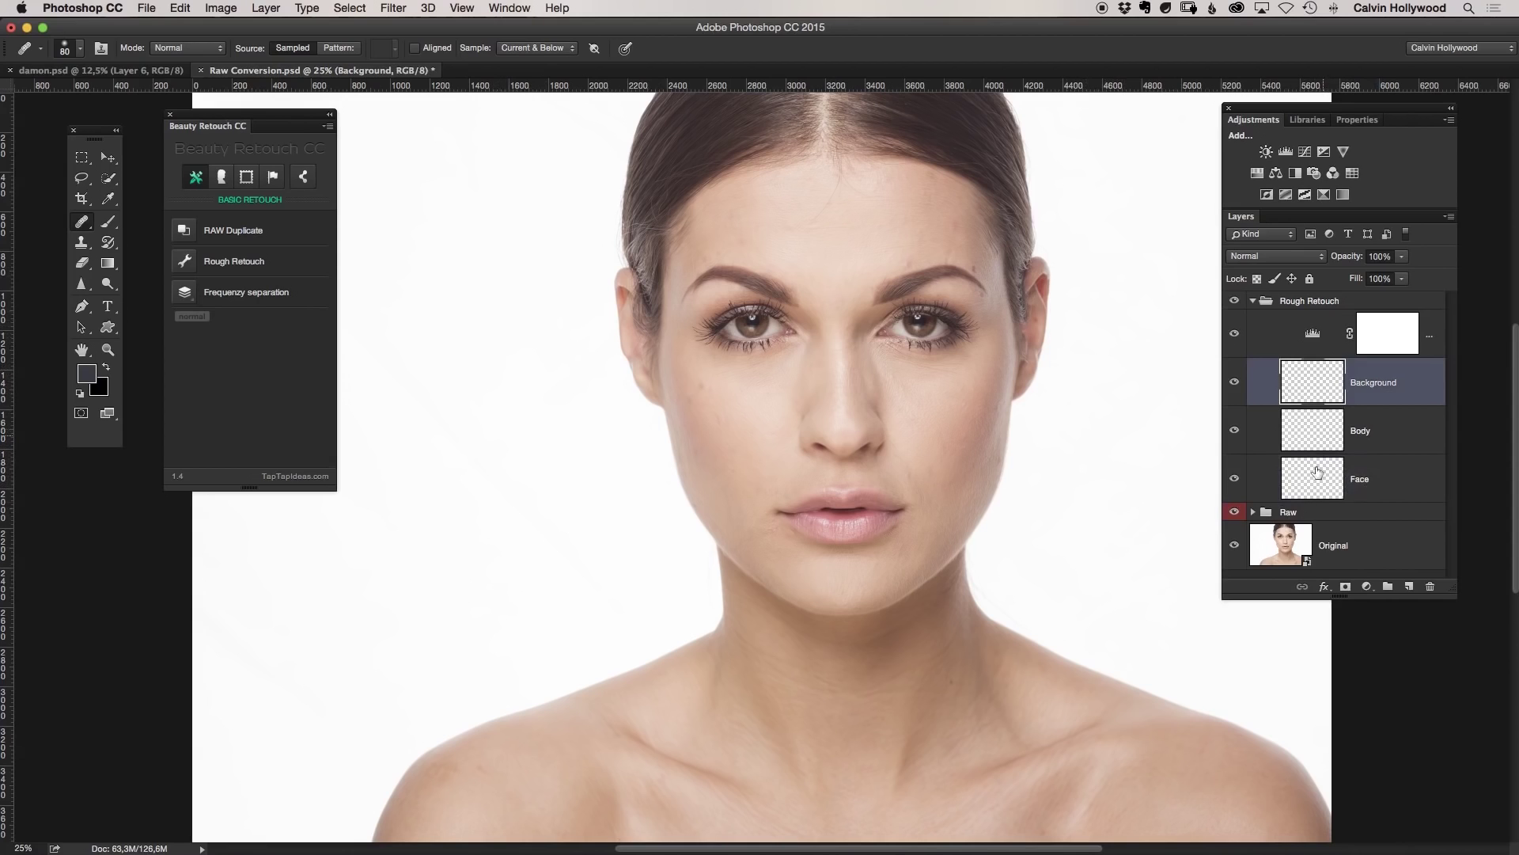
{"action": "left_click", "coordinate": [108, 350]}
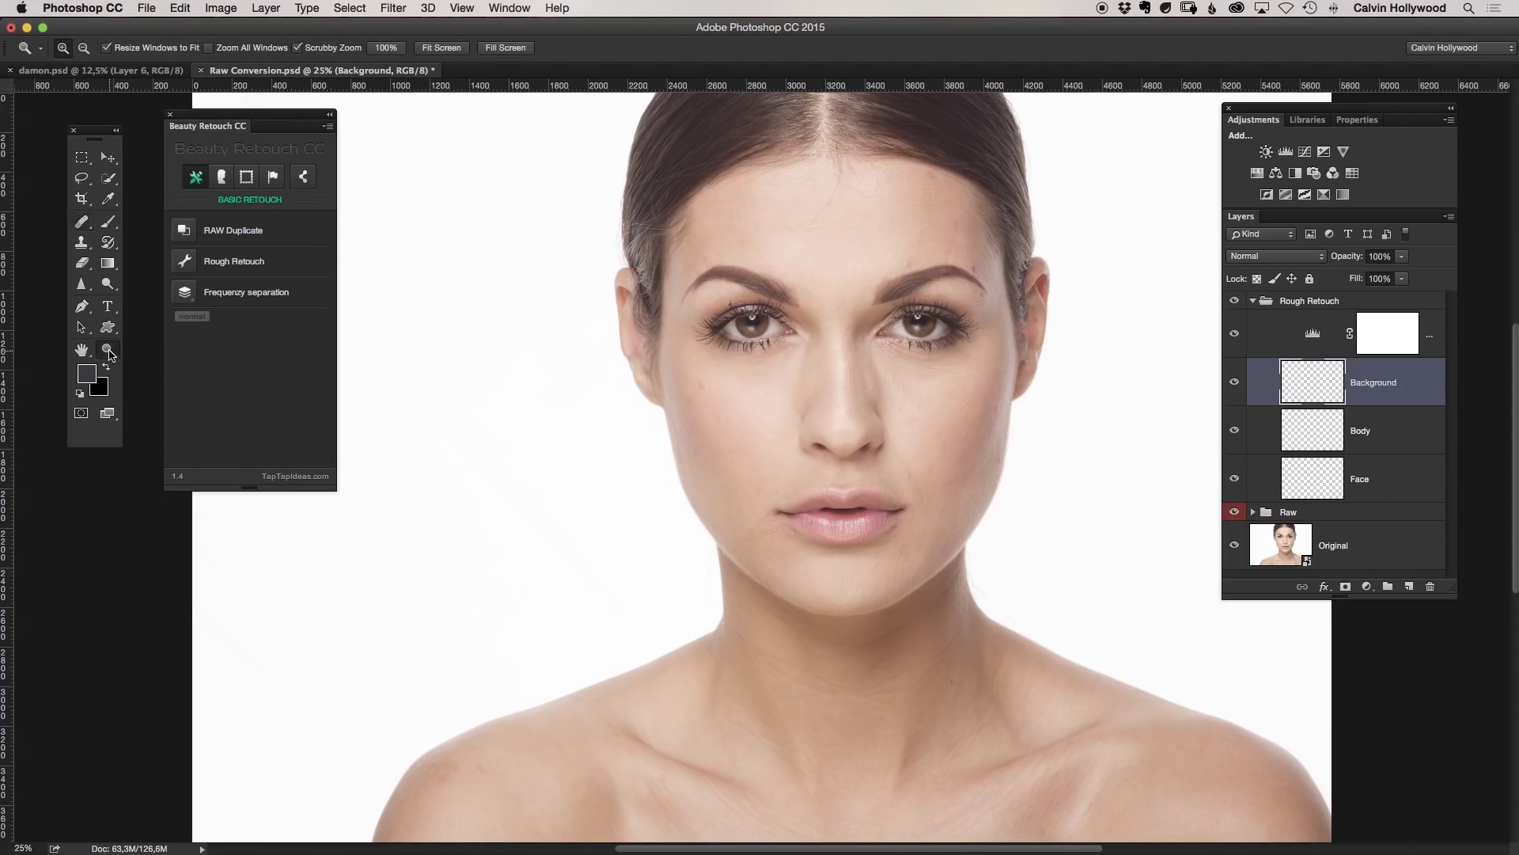
{"action": "left_click", "coordinate": [932, 785]}
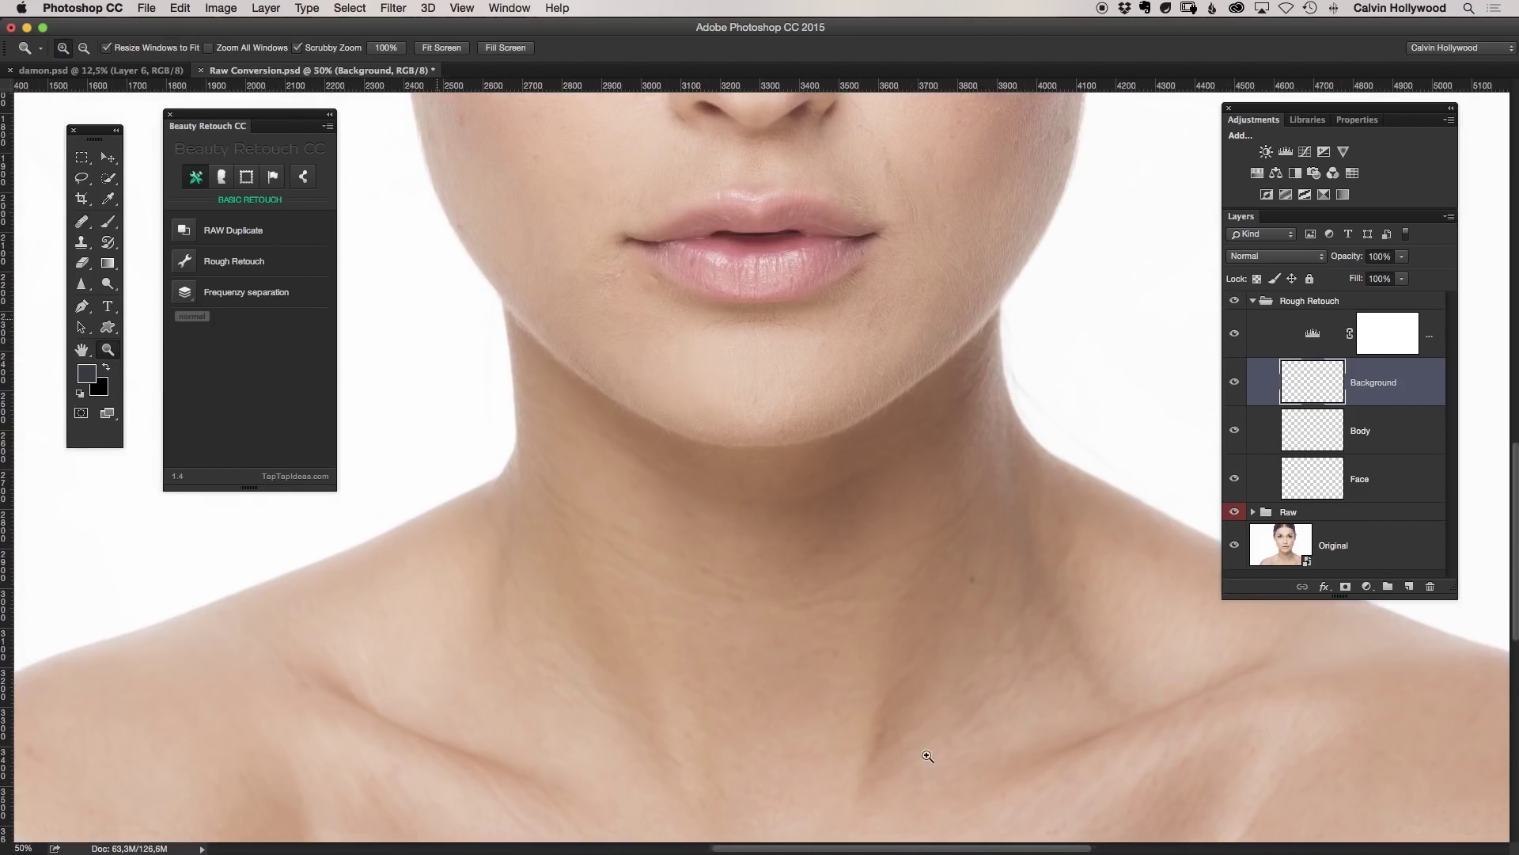
{"action": "left_click_drag", "start_coordinate": [838, 610], "coordinate": [902, 515]}
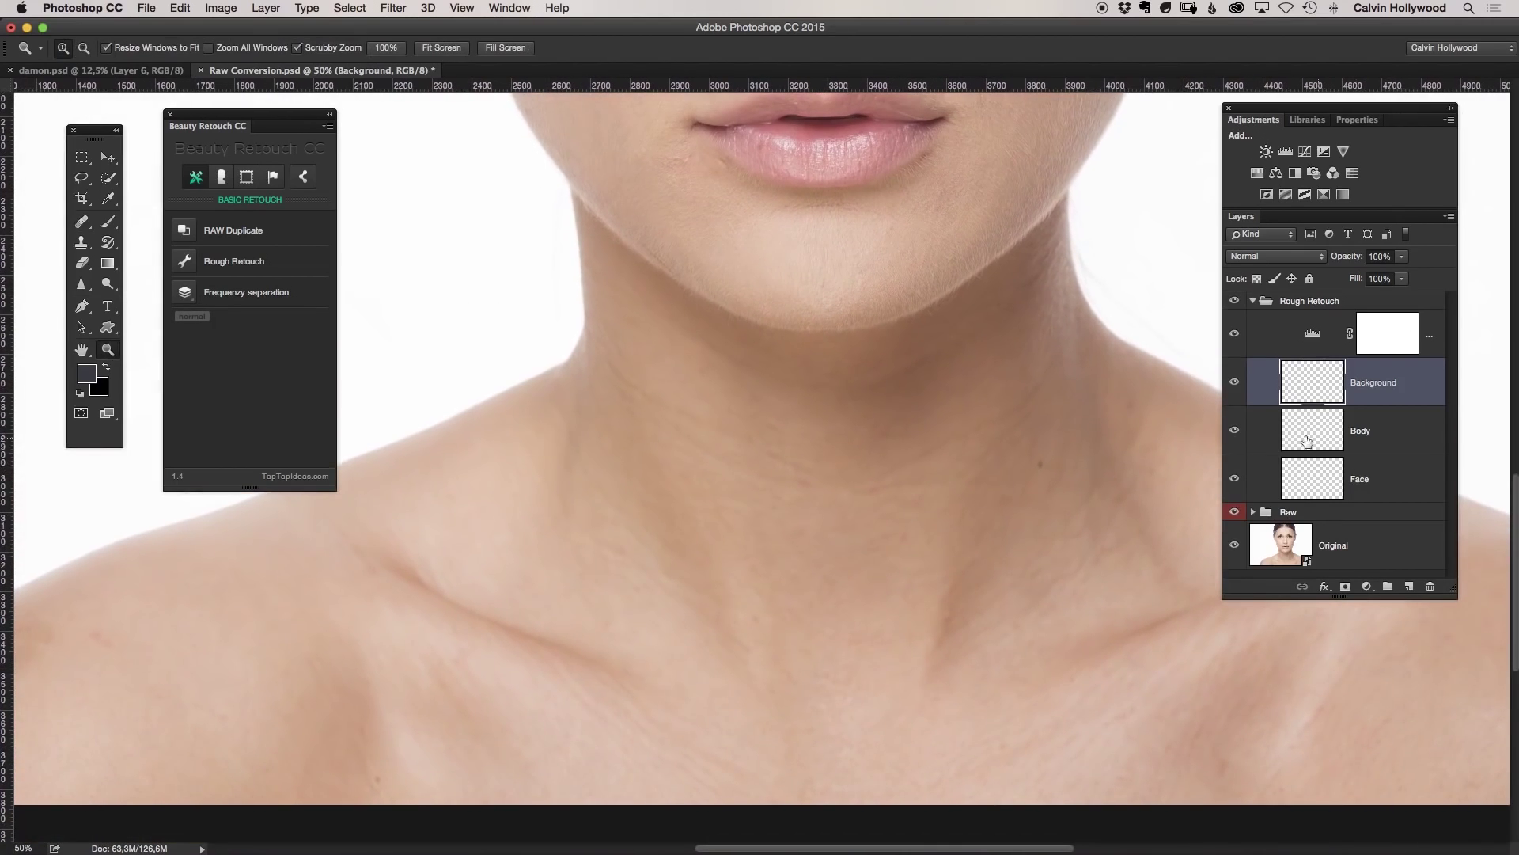
{"action": "left_click", "coordinate": [1307, 480]}
{"action": "left_click", "coordinate": [1320, 430]}
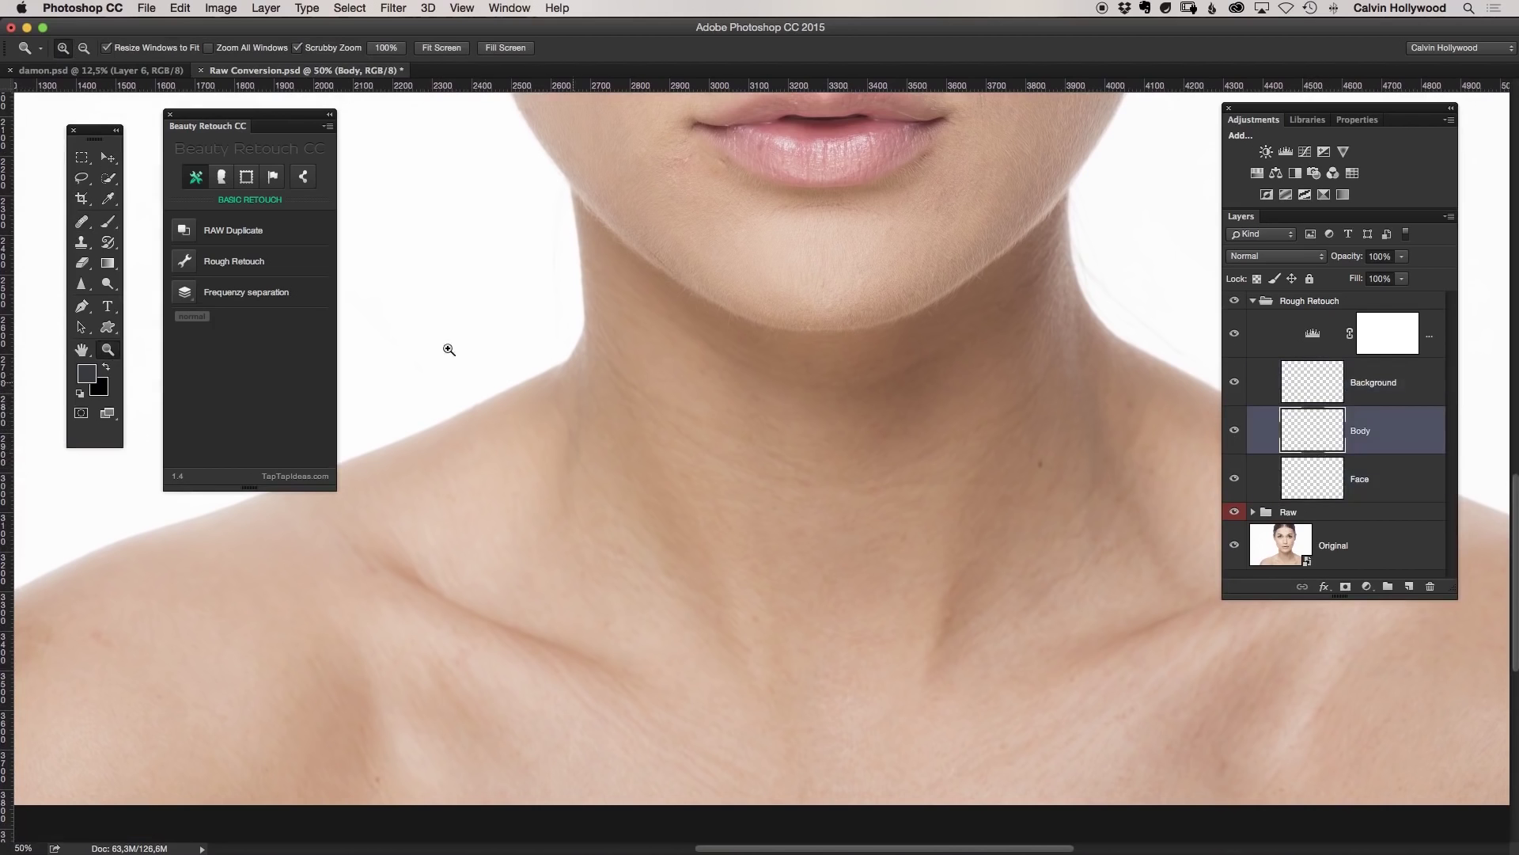
{"action": "left_click", "coordinate": [81, 221]}
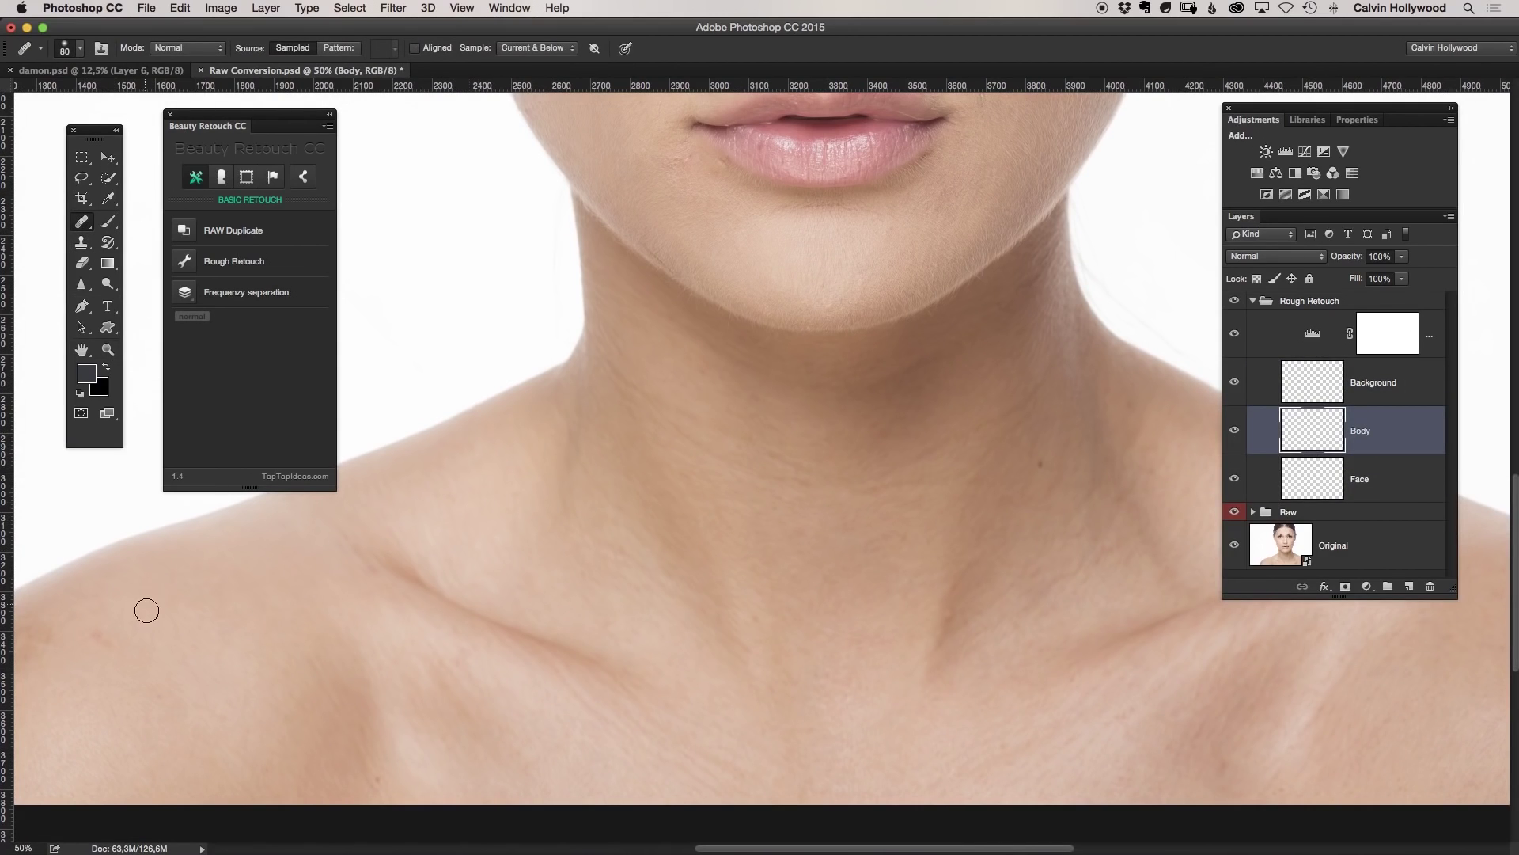
{"action": "left_click", "coordinate": [96, 642]}
{"action": "left_click", "coordinate": [44, 638]}
{"action": "left_click", "coordinate": [1027, 489], "text": "alt"}
{"action": "left_click", "coordinate": [1039, 463]}
Reduce the Healing Brush size to 43 px and heal the small marks and lines on the neck.
{"action": "right_click", "coordinate": [1018, 320]}
{"action": "left_click", "coordinate": [1066, 355]}
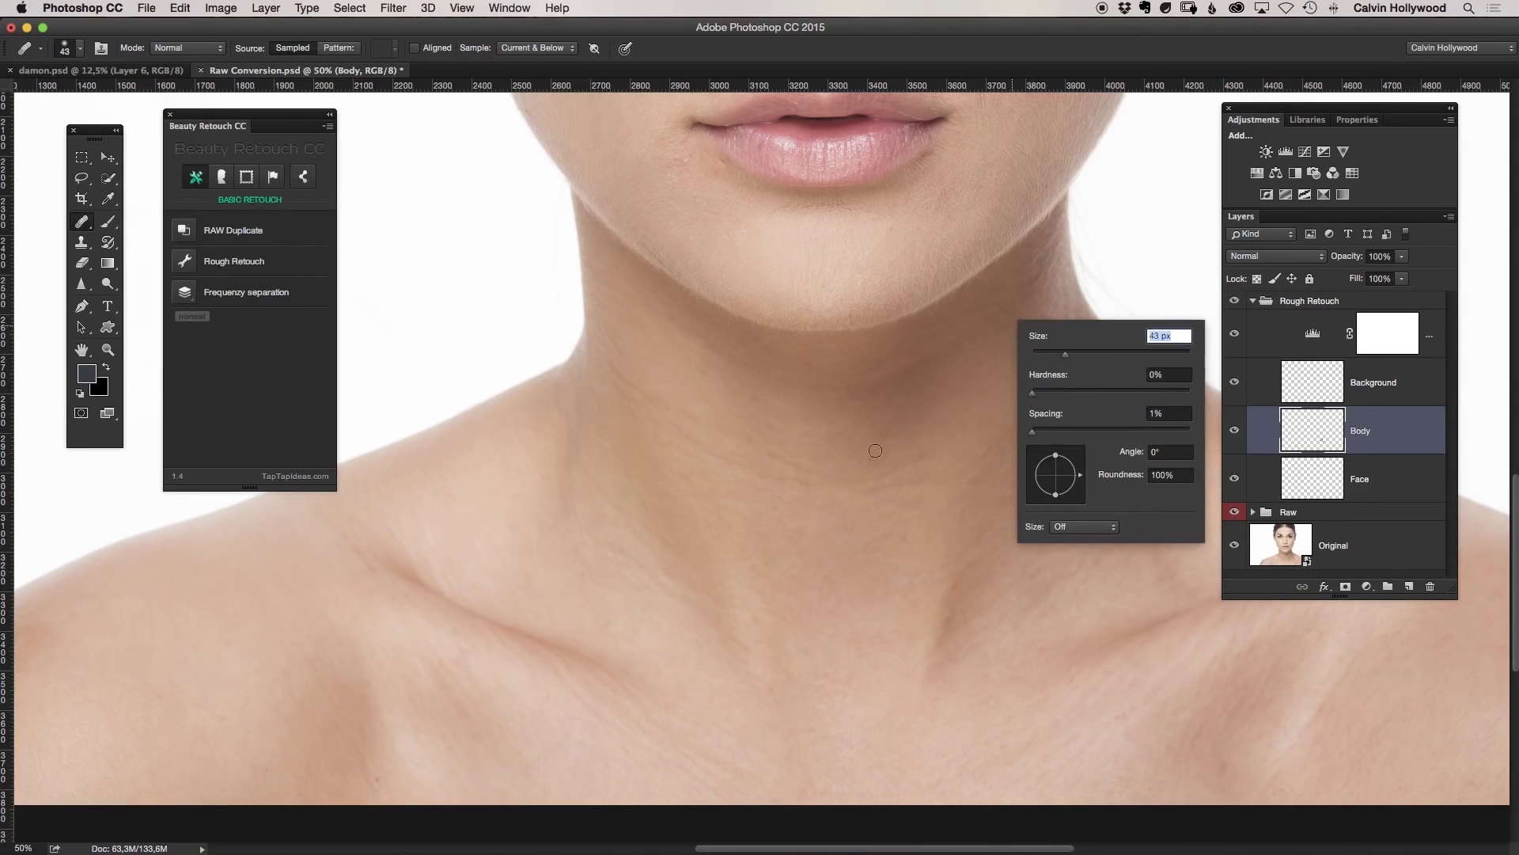
{"action": "left_click", "coordinate": [889, 455]}
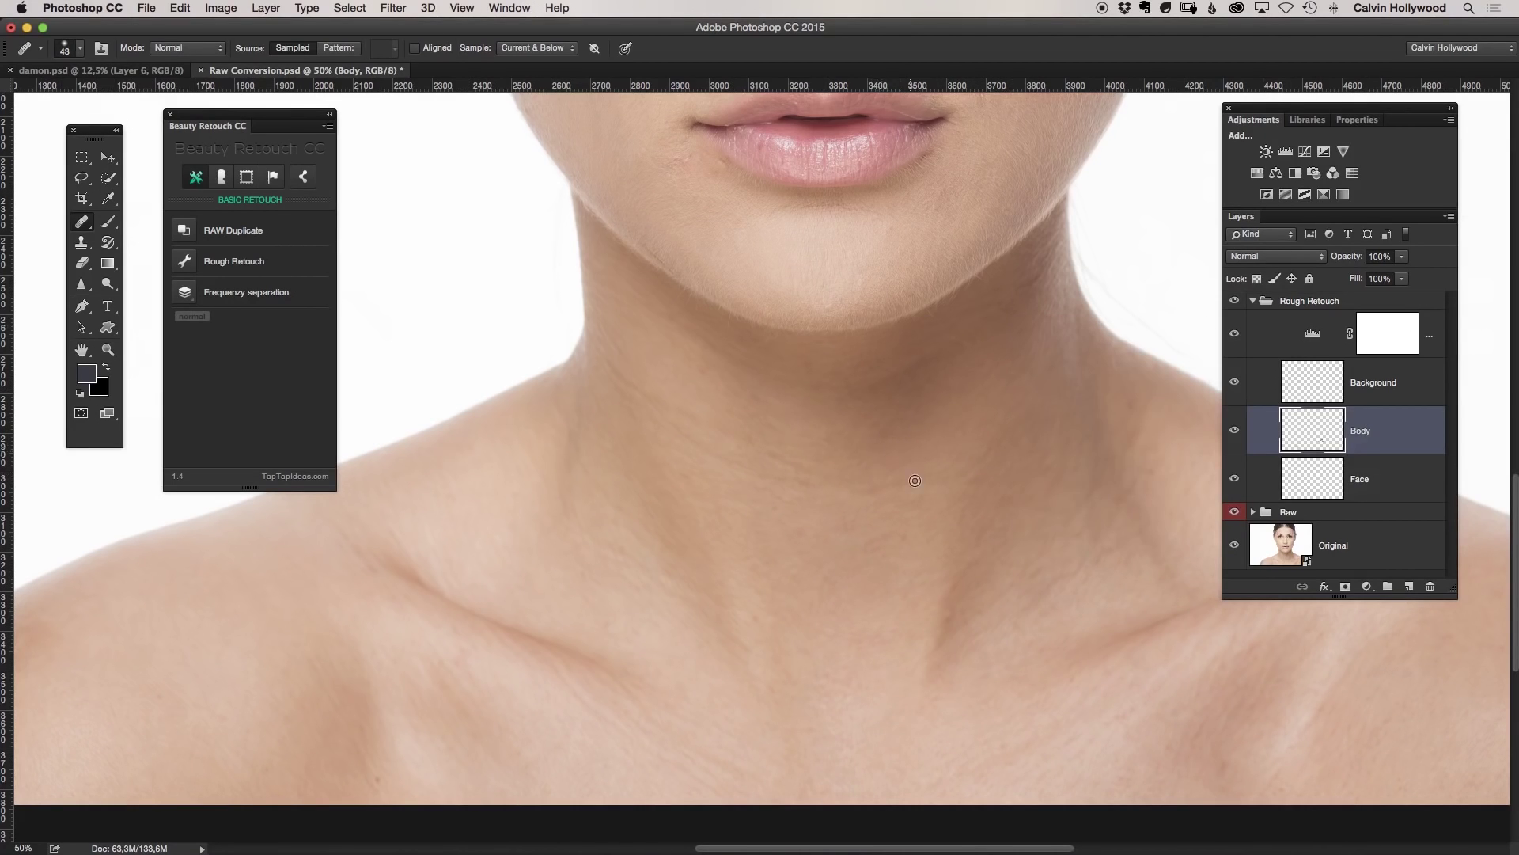
{"action": "left_click", "coordinate": [913, 462], "text": "alt"}
{"action": "left_click", "coordinate": [626, 358], "text": "alt"}
{"action": "left_click", "coordinate": [612, 332]}
{"action": "left_click", "coordinate": [925, 459], "text": "alt"}
Heal the blemishes beside the mouth and across the cheek on the left side of the face.
{"action": "left_click_drag", "start_coordinate": [796, 424], "coordinate": [567, 335]}
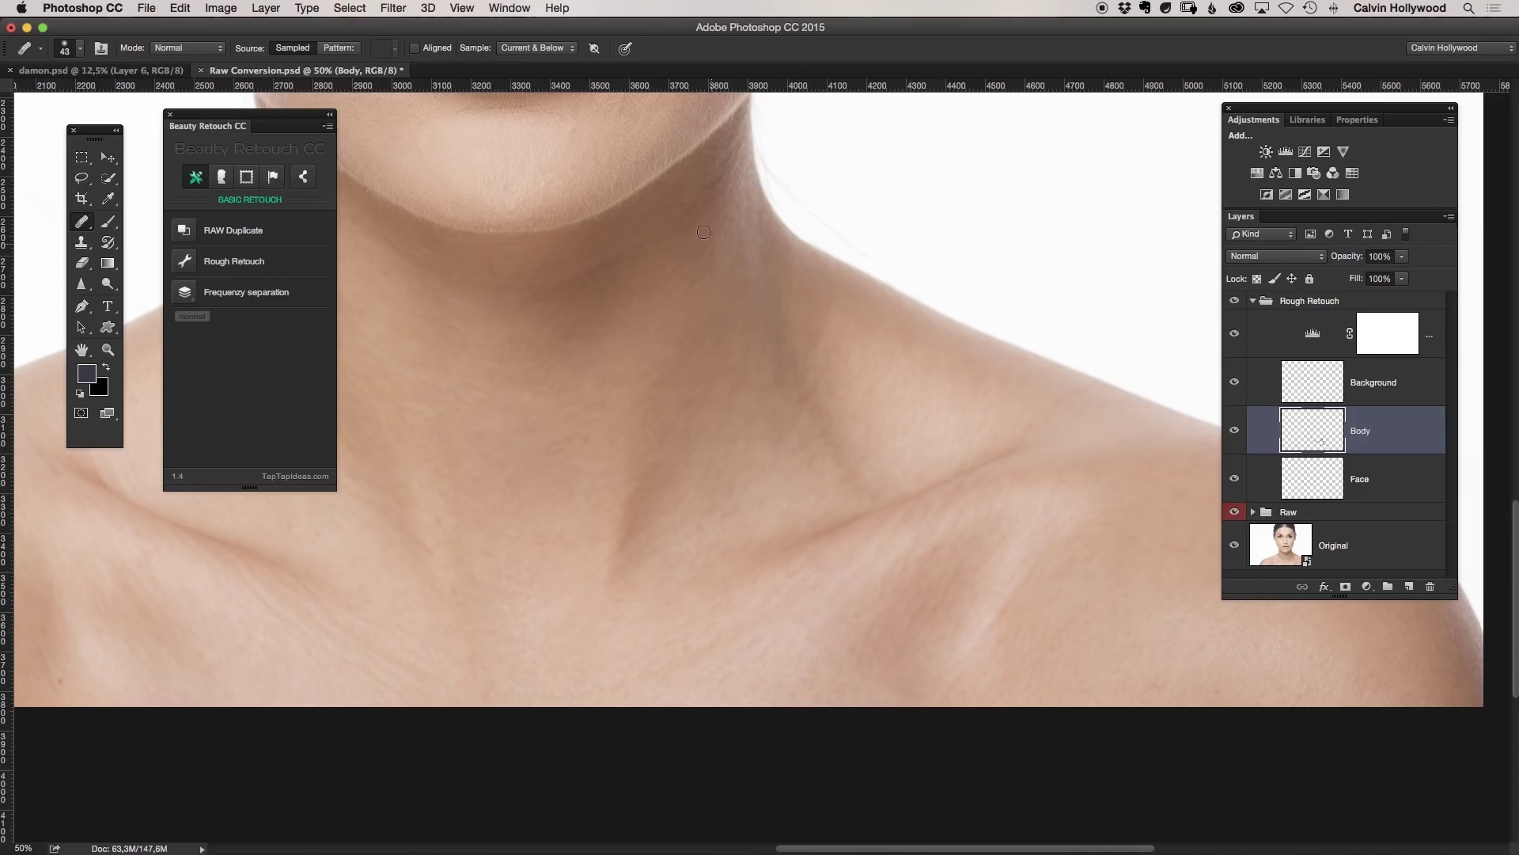
{"action": "left_click_drag", "start_coordinate": [677, 232], "coordinate": [925, 682]}
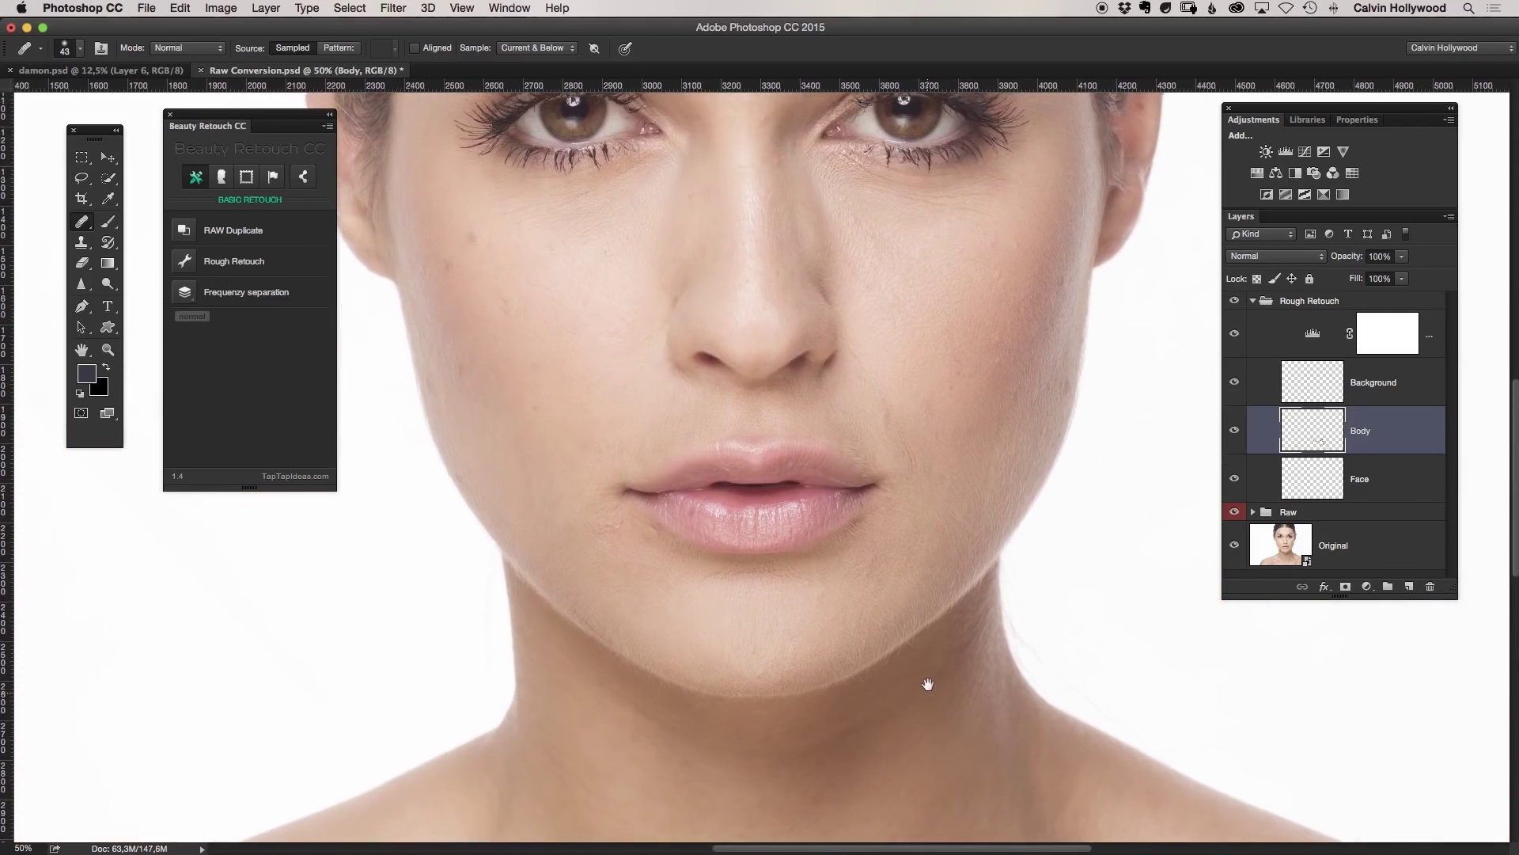
{"action": "left_click_drag", "start_coordinate": [824, 367], "coordinate": [818, 604]}
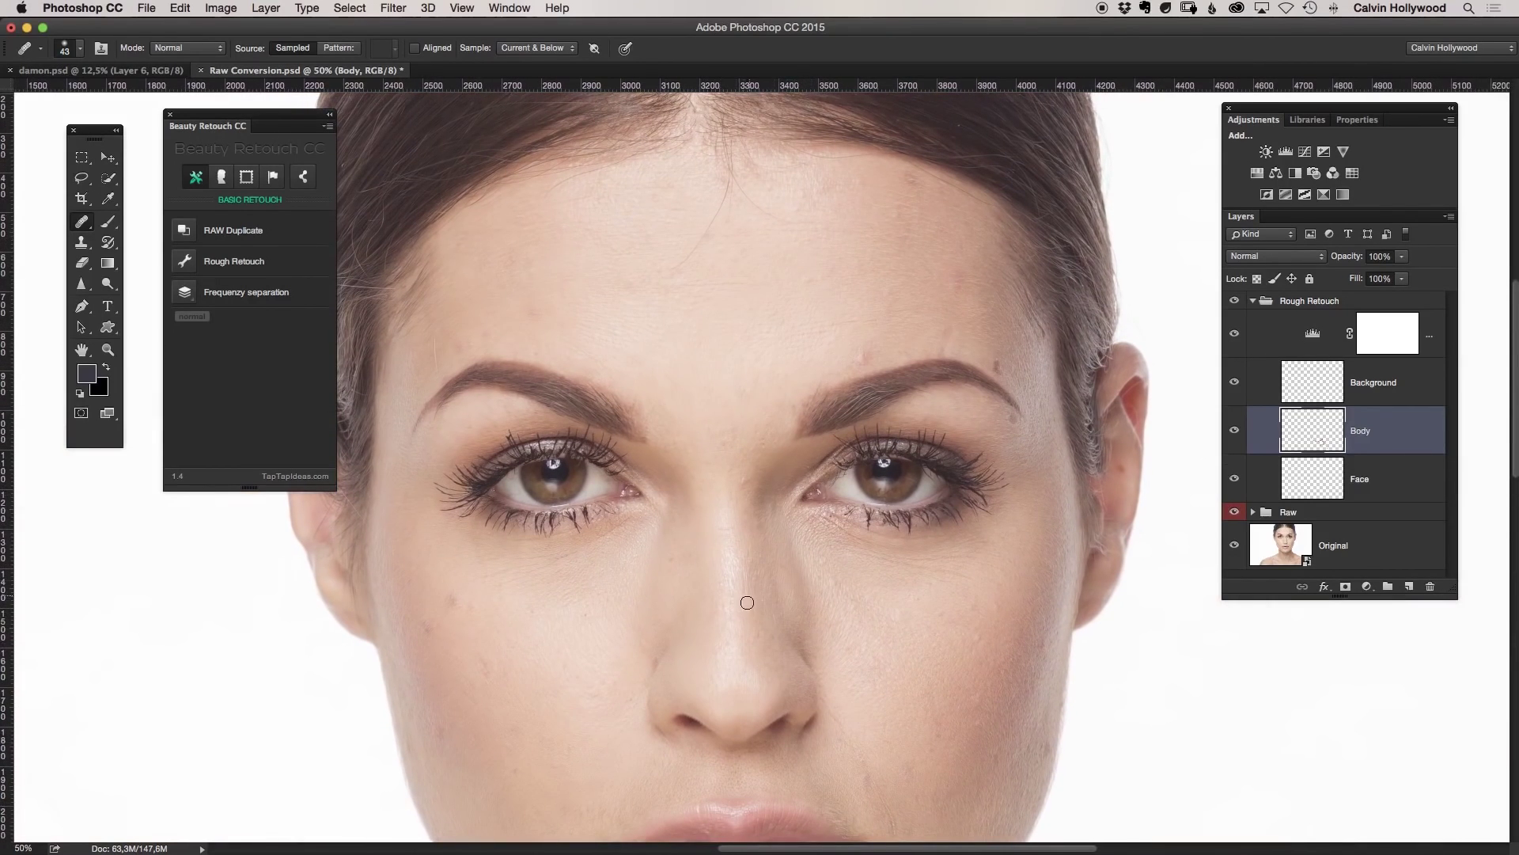
{"action": "left_click_drag", "start_coordinate": [743, 577], "coordinate": [722, 426]}
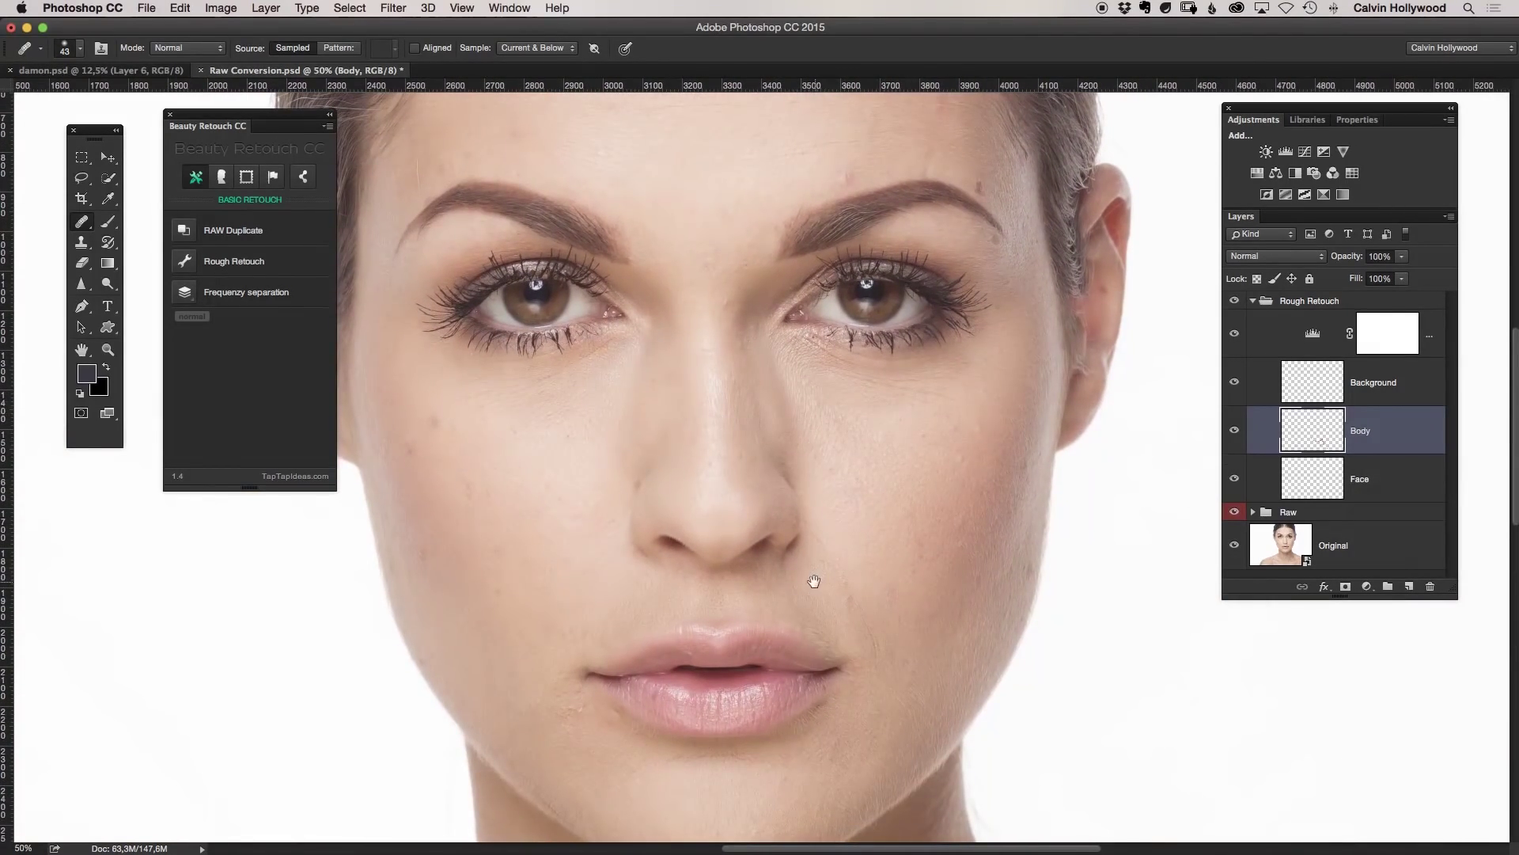
{"action": "left_click_drag", "start_coordinate": [814, 583], "coordinate": [788, 396]}
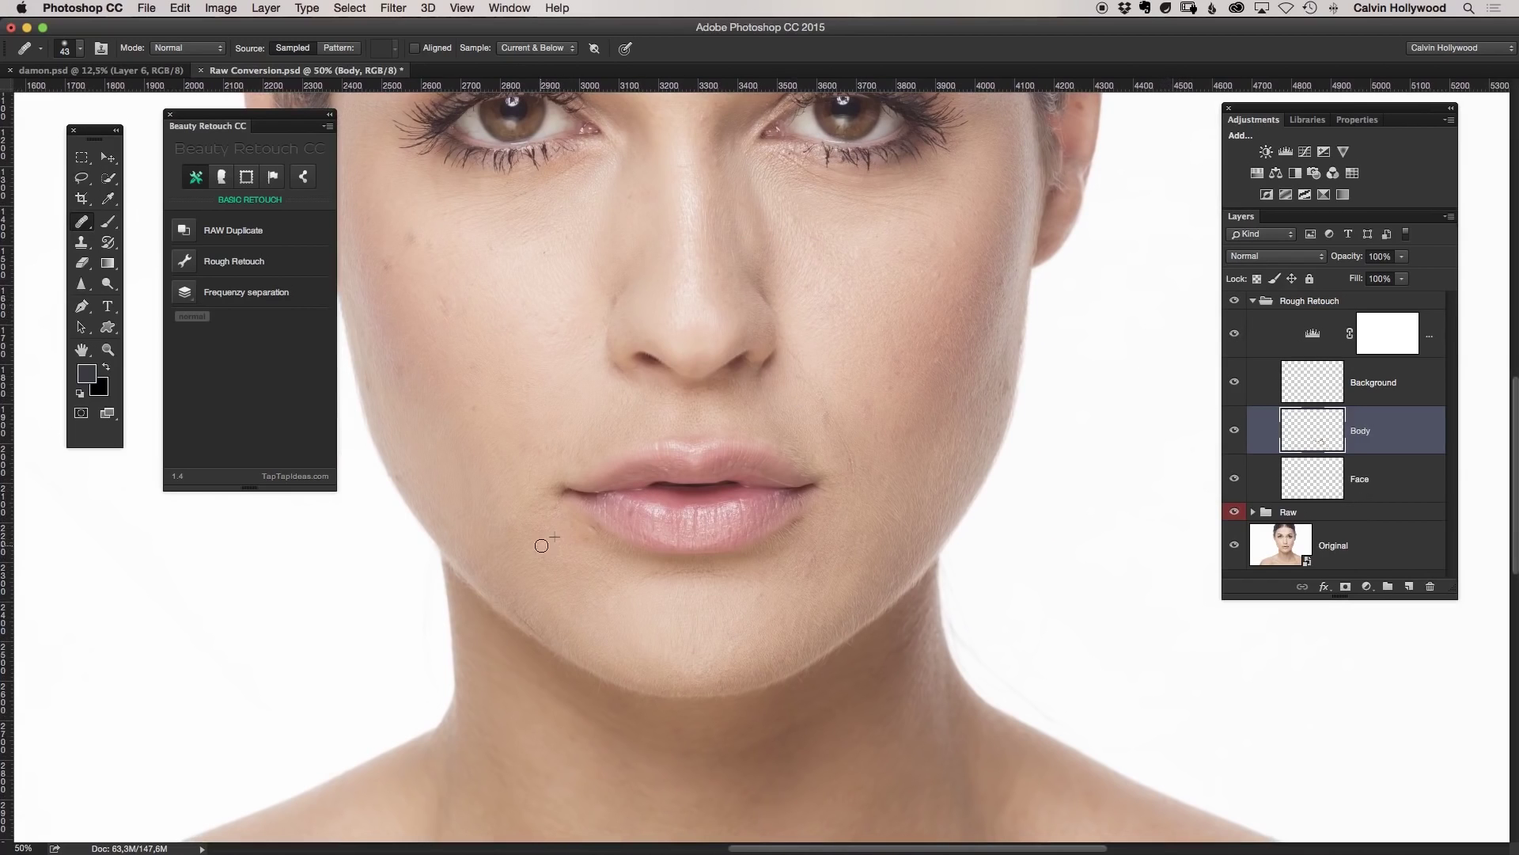
{"action": "left_click", "coordinate": [485, 437], "text": "alt"}
{"action": "left_click", "coordinate": [423, 261], "text": "alt"}
{"action": "left_click", "coordinate": [411, 243]}
{"action": "left_click", "coordinate": [420, 261], "text": "alt"}
{"action": "left_click", "coordinate": [426, 244]}
{"action": "left_click", "coordinate": [428, 266], "text": "alt"}
{"action": "left_click", "coordinate": [414, 236]}
{"action": "left_click", "coordinate": [454, 285], "text": "alt"}
{"action": "left_click", "coordinate": [400, 296], "text": "alt"}
Heal the spots beside the nose and across the cheek on the right side of the face.
{"action": "left_click", "coordinate": [631, 206], "text": "alt"}
{"action": "left_click", "coordinate": [649, 216]}
{"action": "left_click", "coordinate": [798, 358], "text": "alt"}
{"action": "mouse_move", "coordinate": [837, 392]}
{"action": "left_mouse_down"}
{"action": "mouse_move", "coordinate": [826, 415]}
{"action": "mouse_move", "coordinate": [841, 402]}
{"action": "mouse_move", "coordinate": [847, 442]}
{"action": "left_mouse_up"}
{"action": "left_click", "coordinate": [899, 264], "text": "alt"}
{"action": "left_click", "coordinate": [924, 268]}
{"action": "left_click", "coordinate": [978, 409], "text": "alt"}
{"action": "left_click", "coordinate": [1003, 388]}
{"action": "left_click", "coordinate": [970, 421], "text": "alt"}
{"action": "left_click", "coordinate": [982, 433]}
Delete the Background and Face layers from the Rough Retouch group and rename the Body layer as Retouch.
{"action": "left_click_drag", "start_coordinate": [862, 502], "coordinate": [699, 215]}
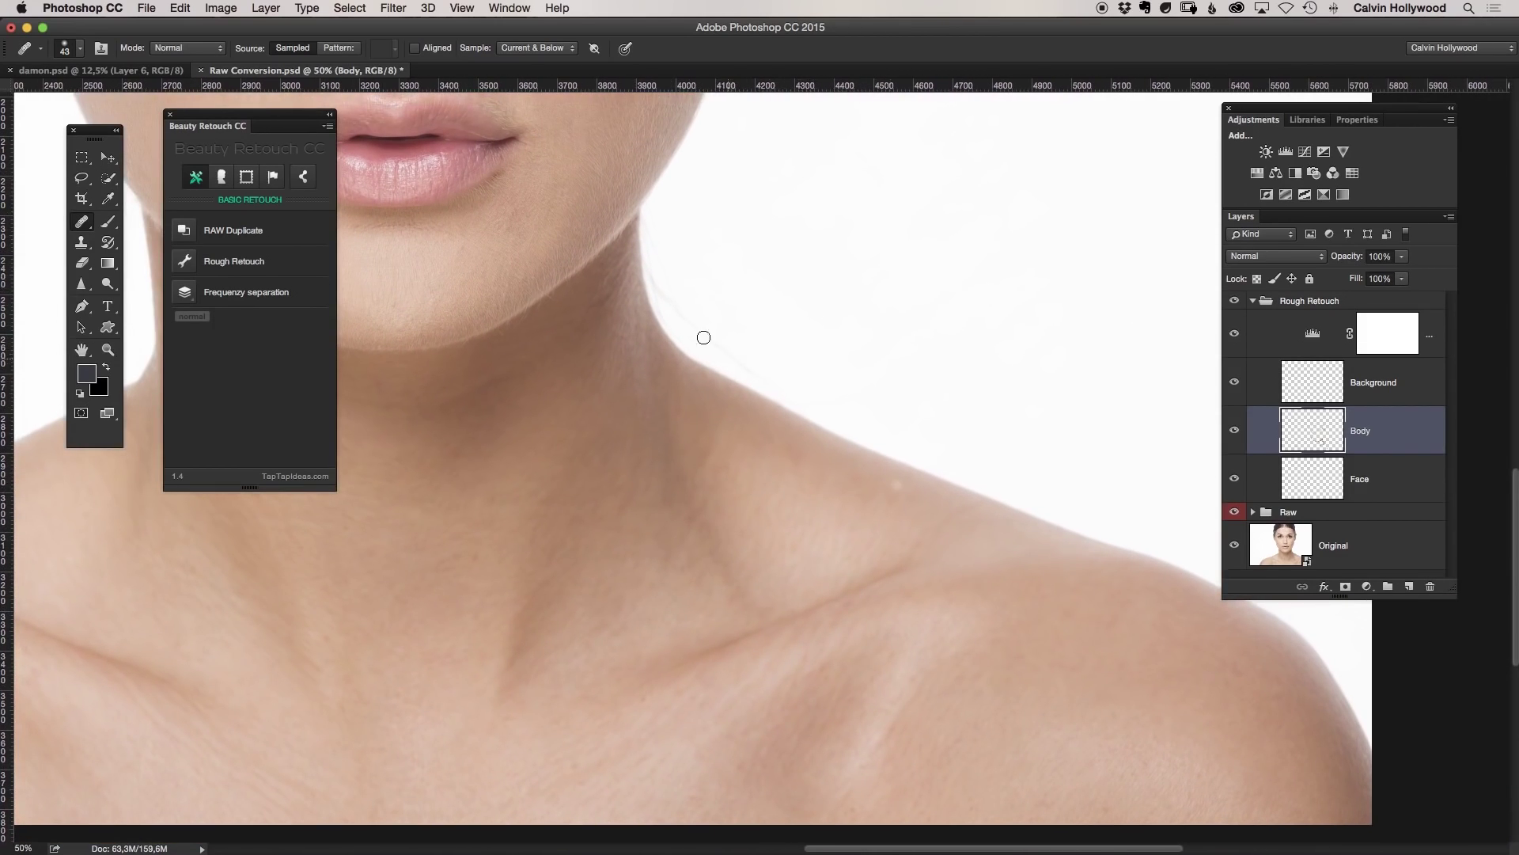
{"action": "left_click_drag", "start_coordinate": [743, 364], "coordinate": [834, 518]}
{"action": "scroll", "coordinate": [834, 519], "scroll_direction": "up", "scroll_amount": 6}
{"action": "scroll", "coordinate": [834, 519], "scroll_direction": "left", "scroll_amount": 5}
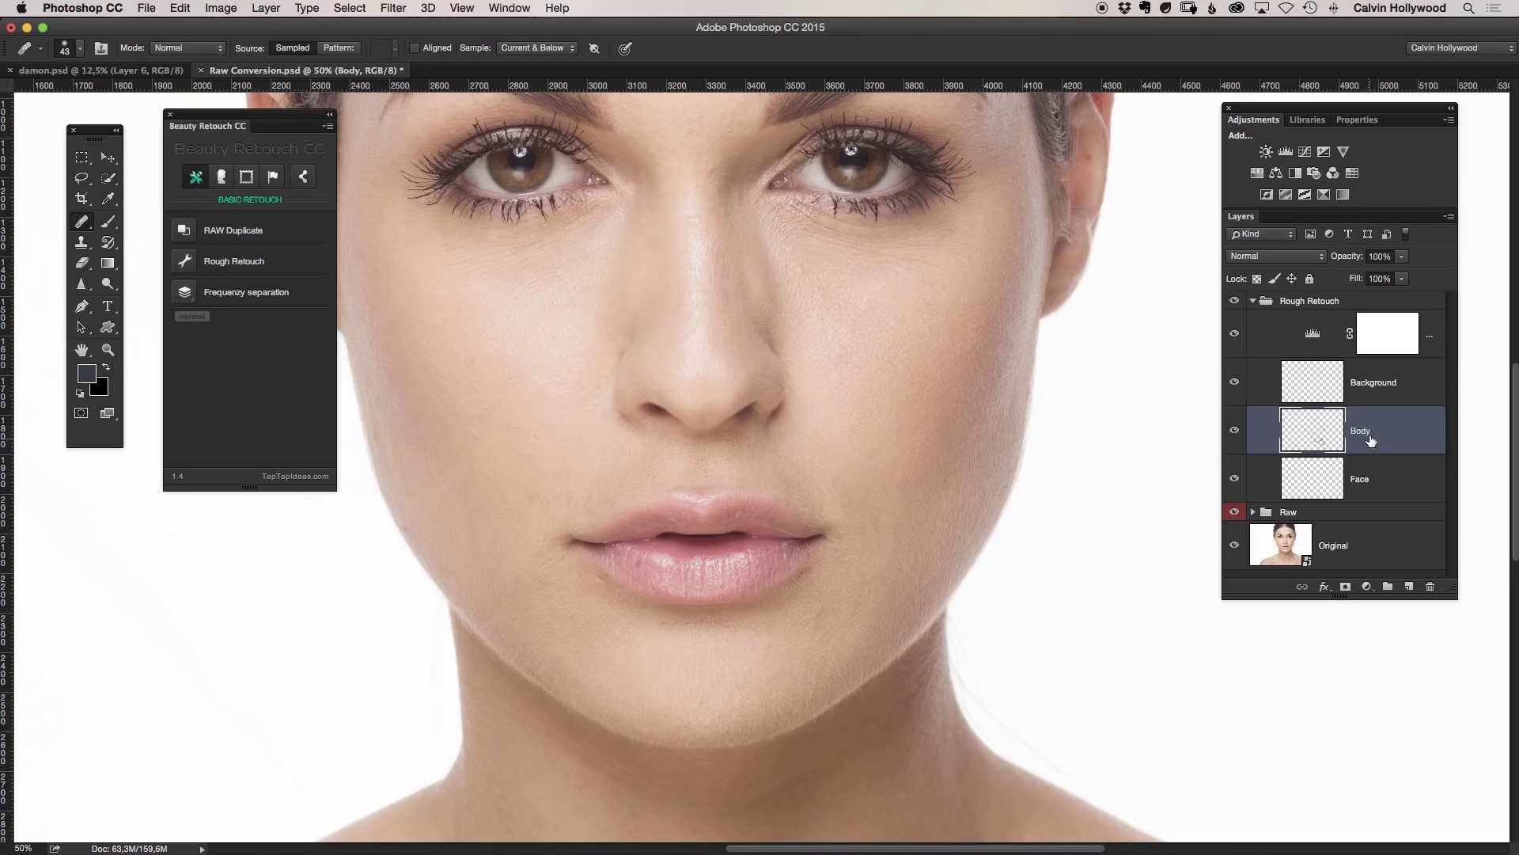
{"action": "left_click", "coordinate": [1379, 381]}
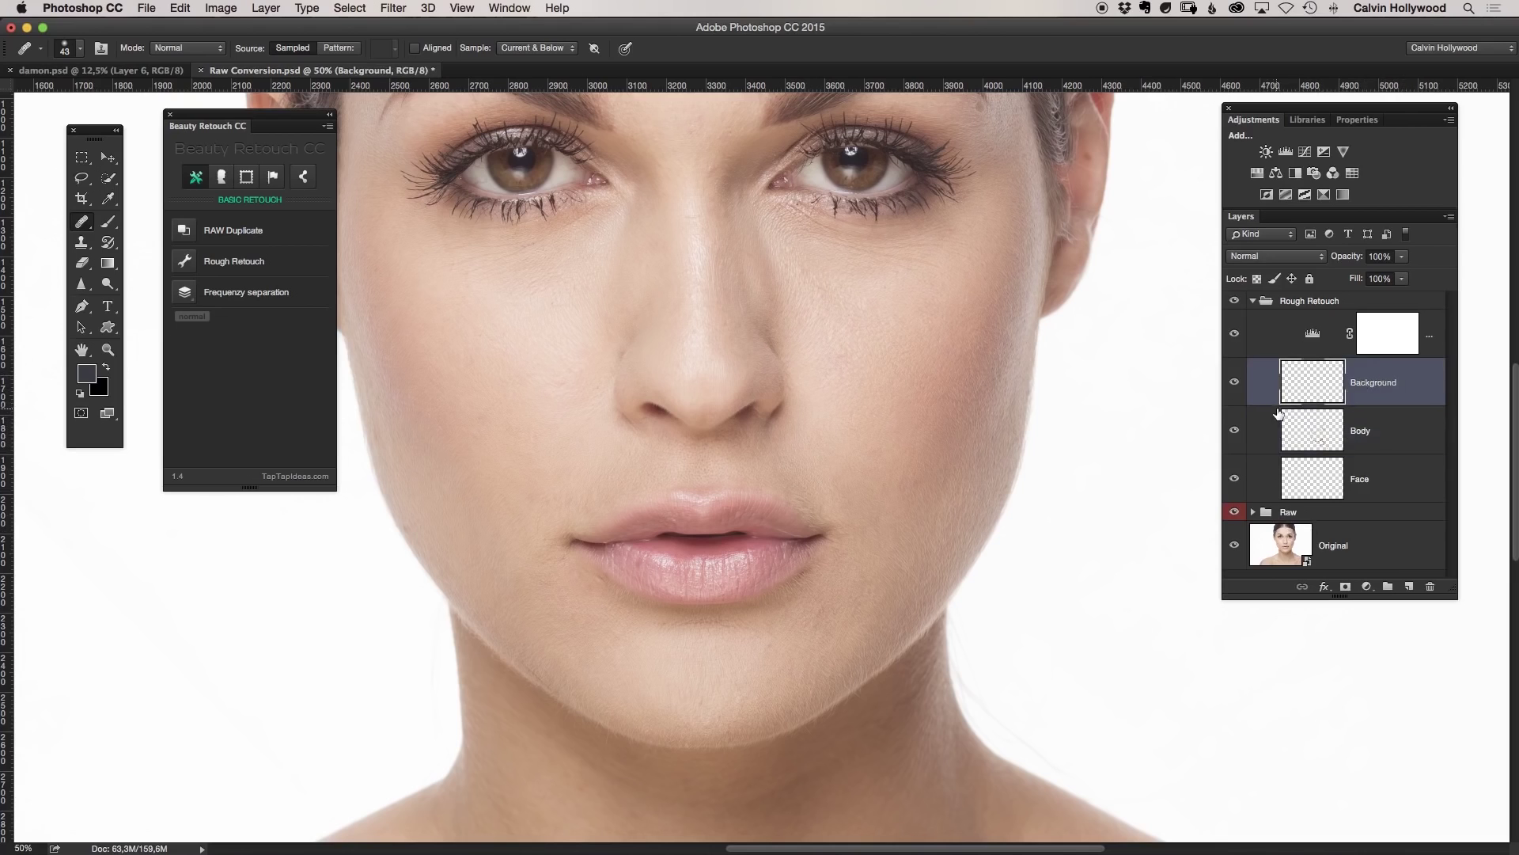
{"action": "key", "text": "Delete"}
{"action": "left_click", "coordinate": [1390, 442]}
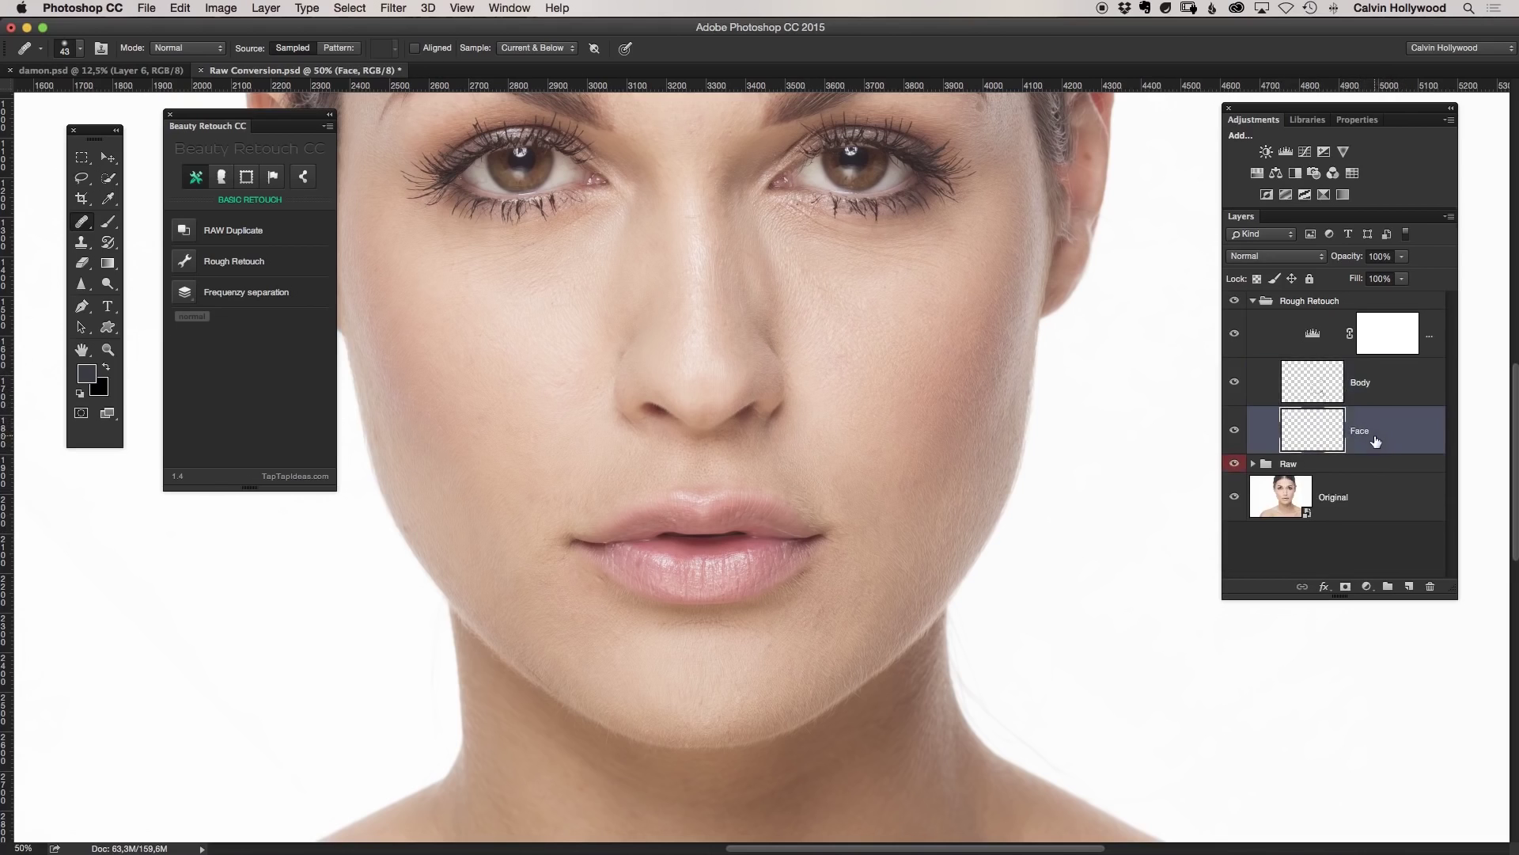
{"action": "key", "text": "Delete"}
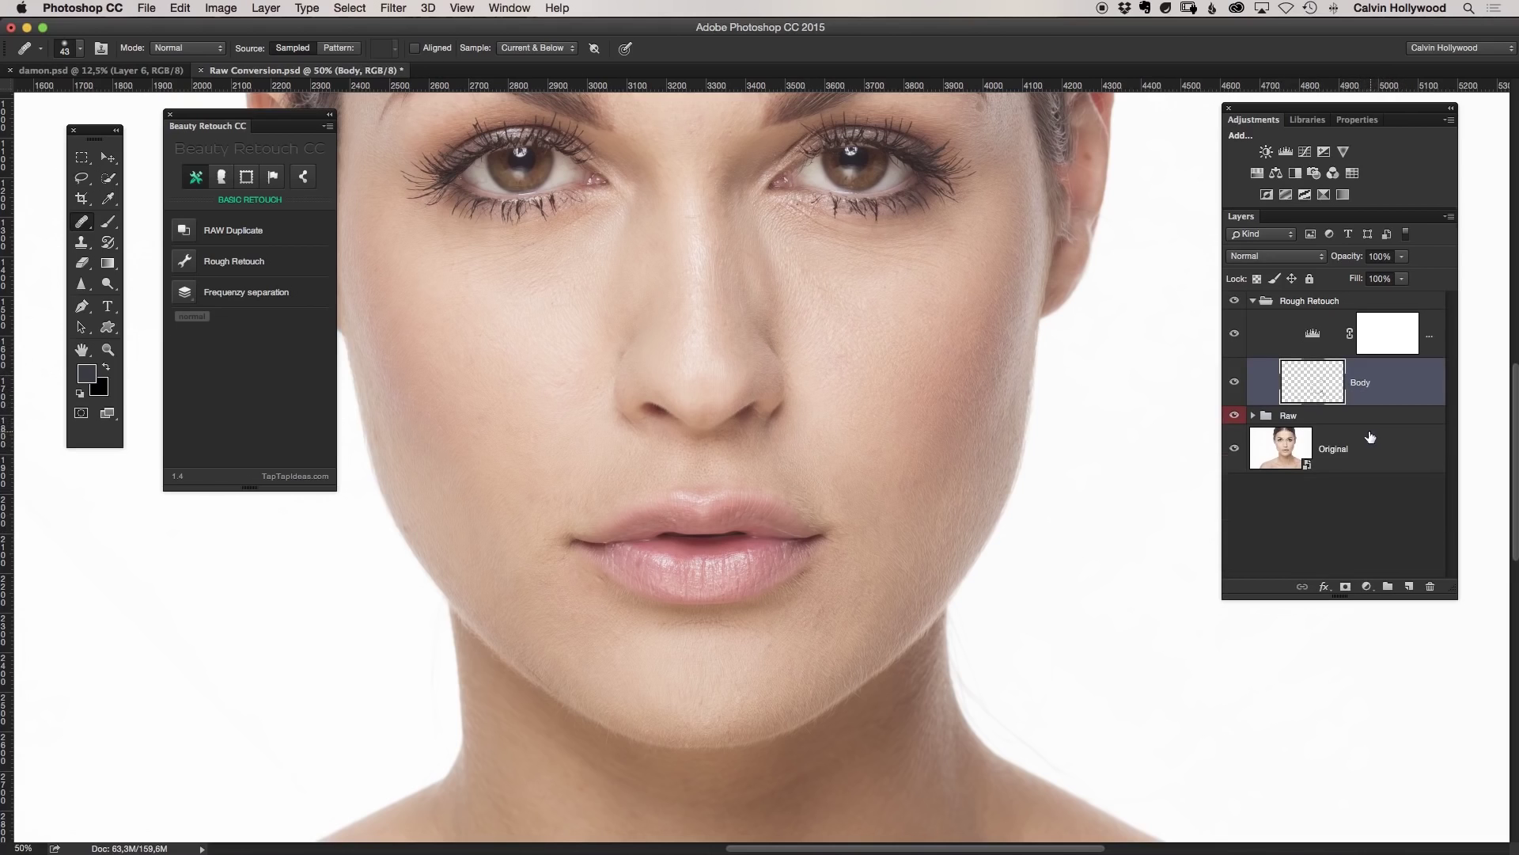
{"action": "double_click", "coordinate": [1360, 383]}
{"action": "key", "text": "Return"}
Set the Brush to 100% opacity and 150 px with the white backdrop sampled as its colour.
{"action": "left_click_drag", "start_coordinate": [903, 478], "coordinate": [712, 229]}
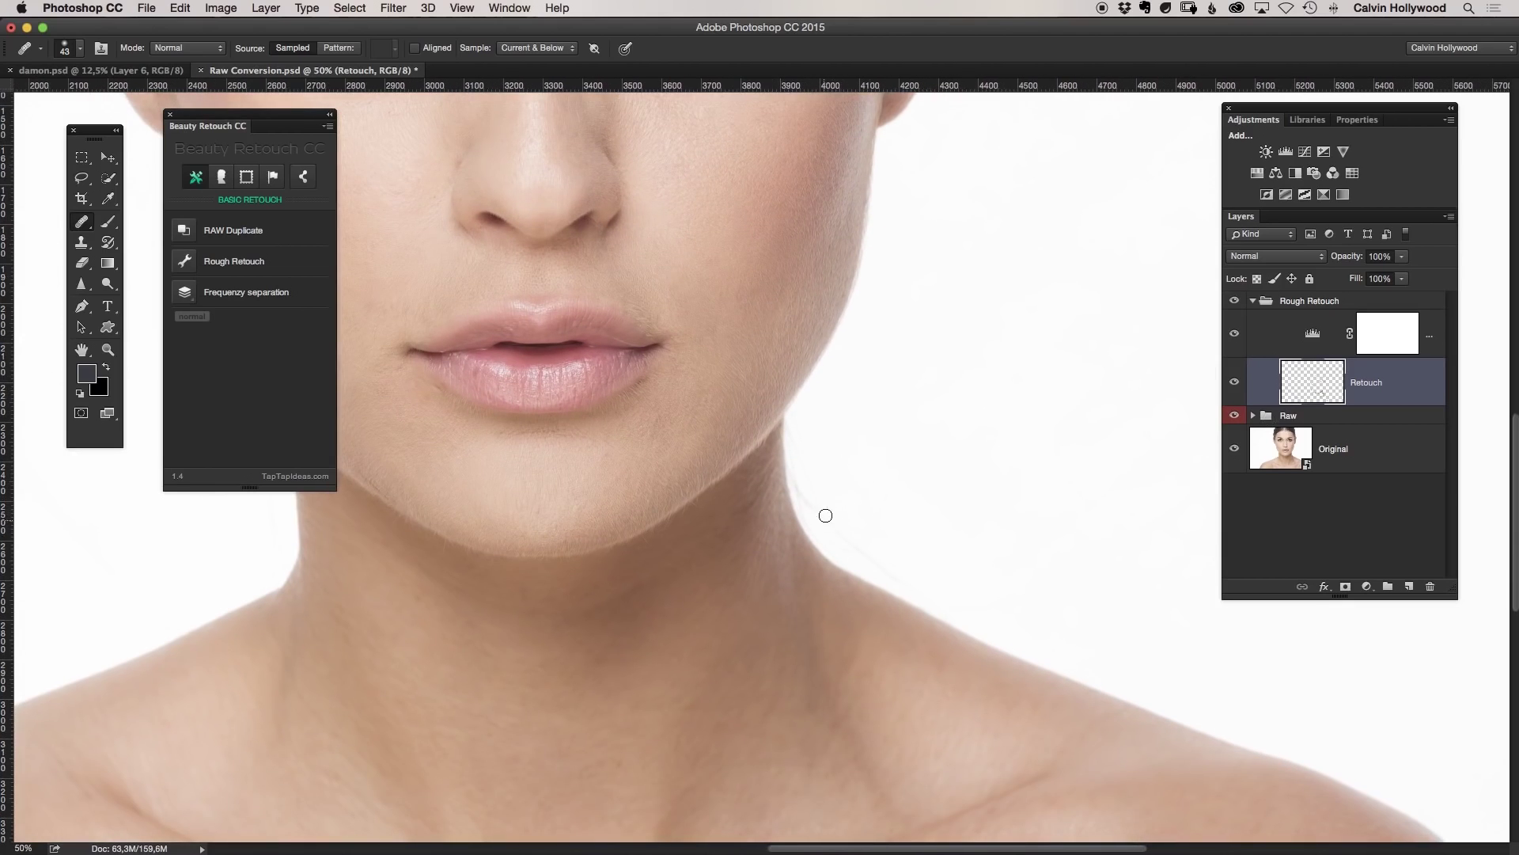
{"action": "key", "text": "b"}
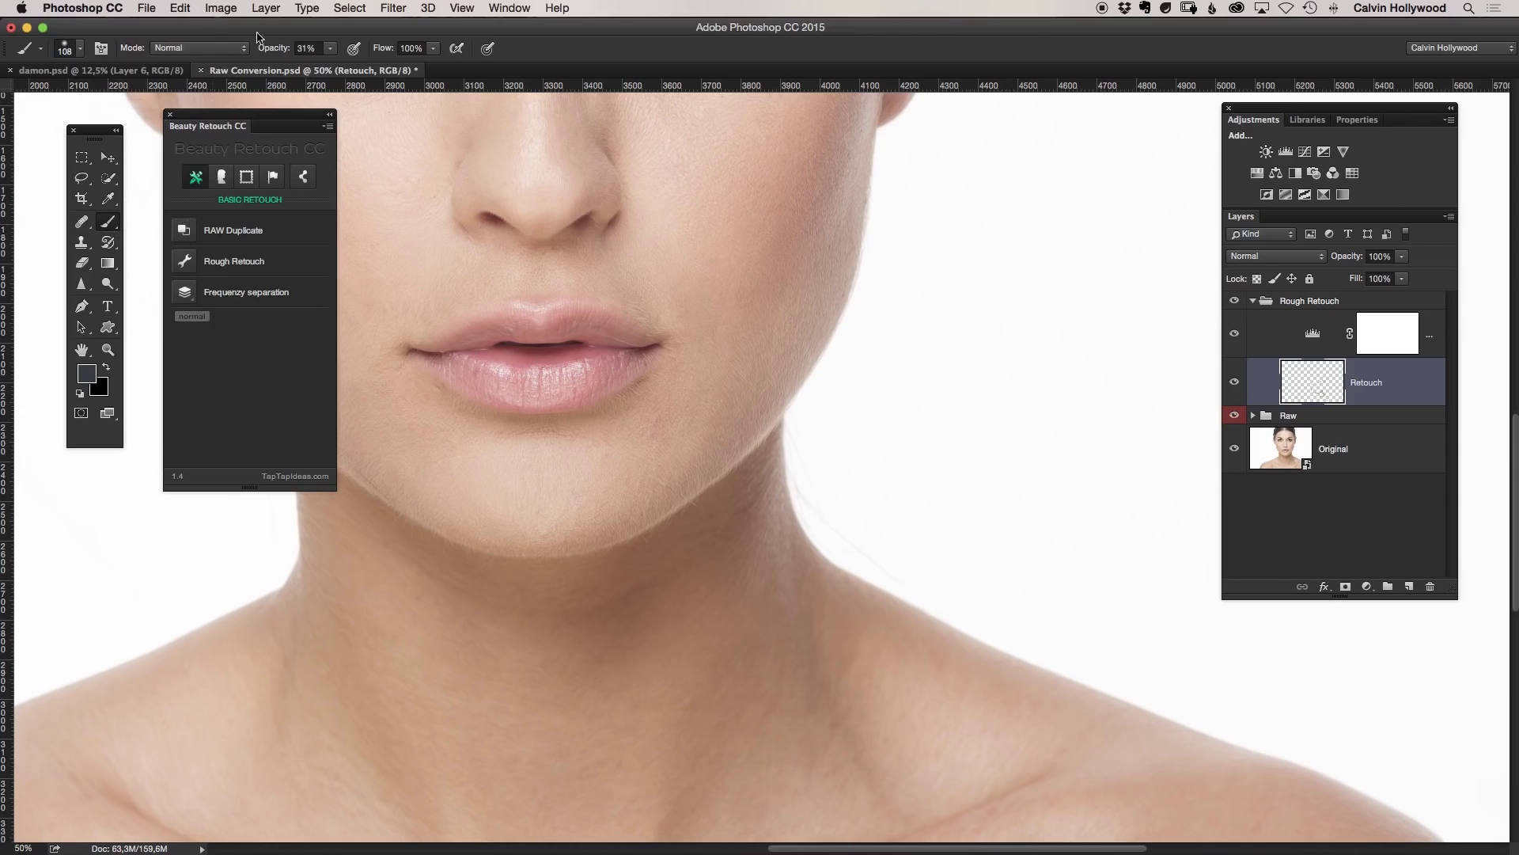
{"action": "left_click_drag", "start_coordinate": [269, 49], "coordinate": [375, 49]}
{"action": "left_click", "coordinate": [832, 467], "text": "alt"}
{"action": "right_click", "coordinate": [861, 432]}
{"action": "left_click_drag", "start_coordinate": [910, 512], "coordinate": [937, 468]}
{"action": "left_click", "coordinate": [861, 399]}
Paint the sampled backdrop white over the stray hairs beside the neck on the Retouch layer.
{"action": "left_click", "coordinate": [841, 428], "text": "alt"}
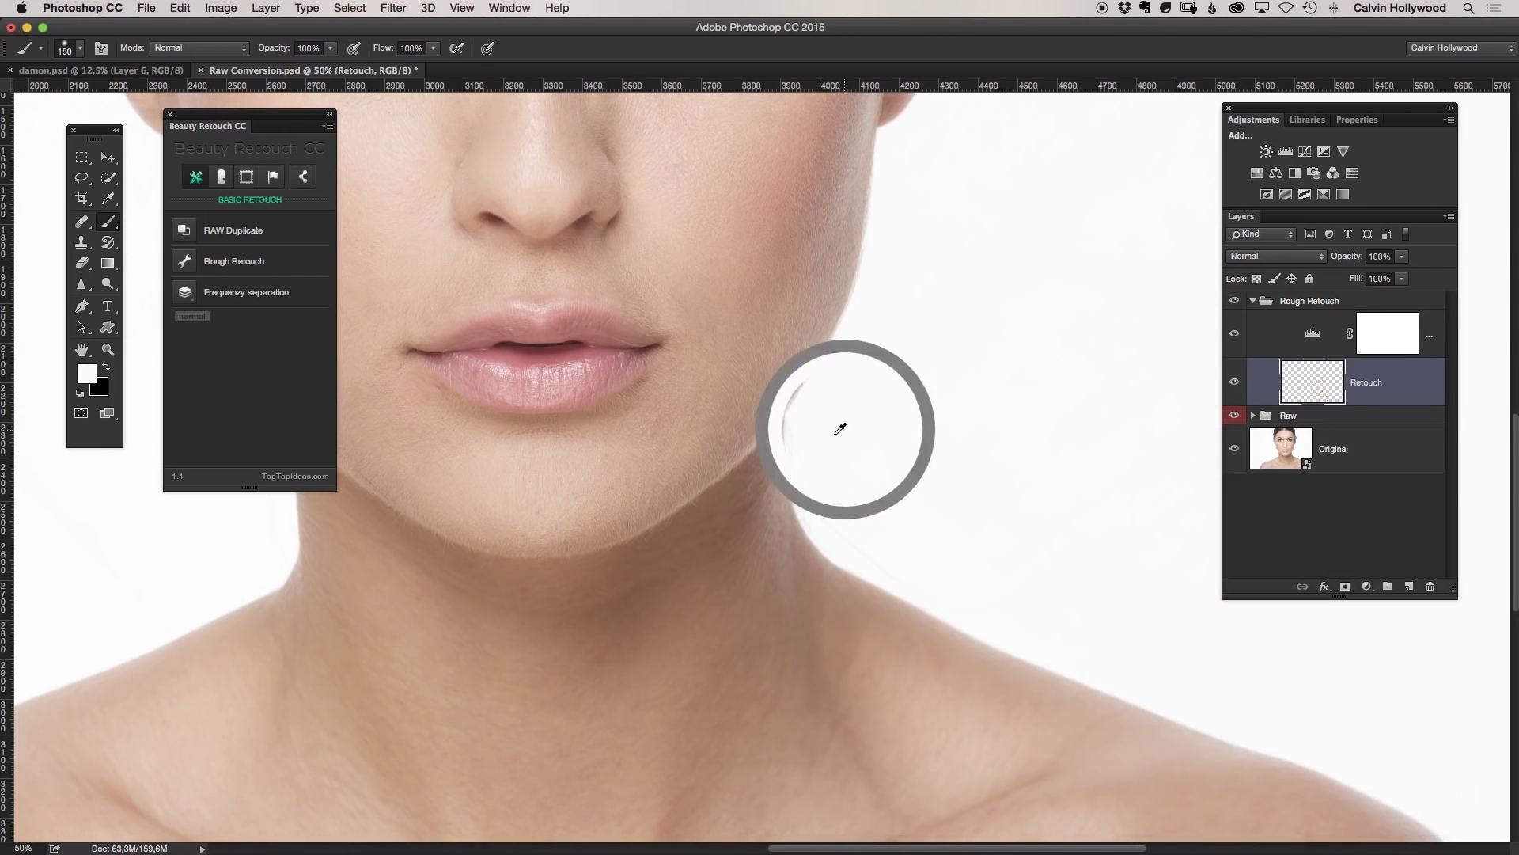
{"action": "mouse_move", "coordinate": [818, 483]}
{"action": "left_mouse_down"}
{"action": "mouse_move", "coordinate": [879, 564]}
{"action": "mouse_move", "coordinate": [953, 580]}
{"action": "left_mouse_up"}
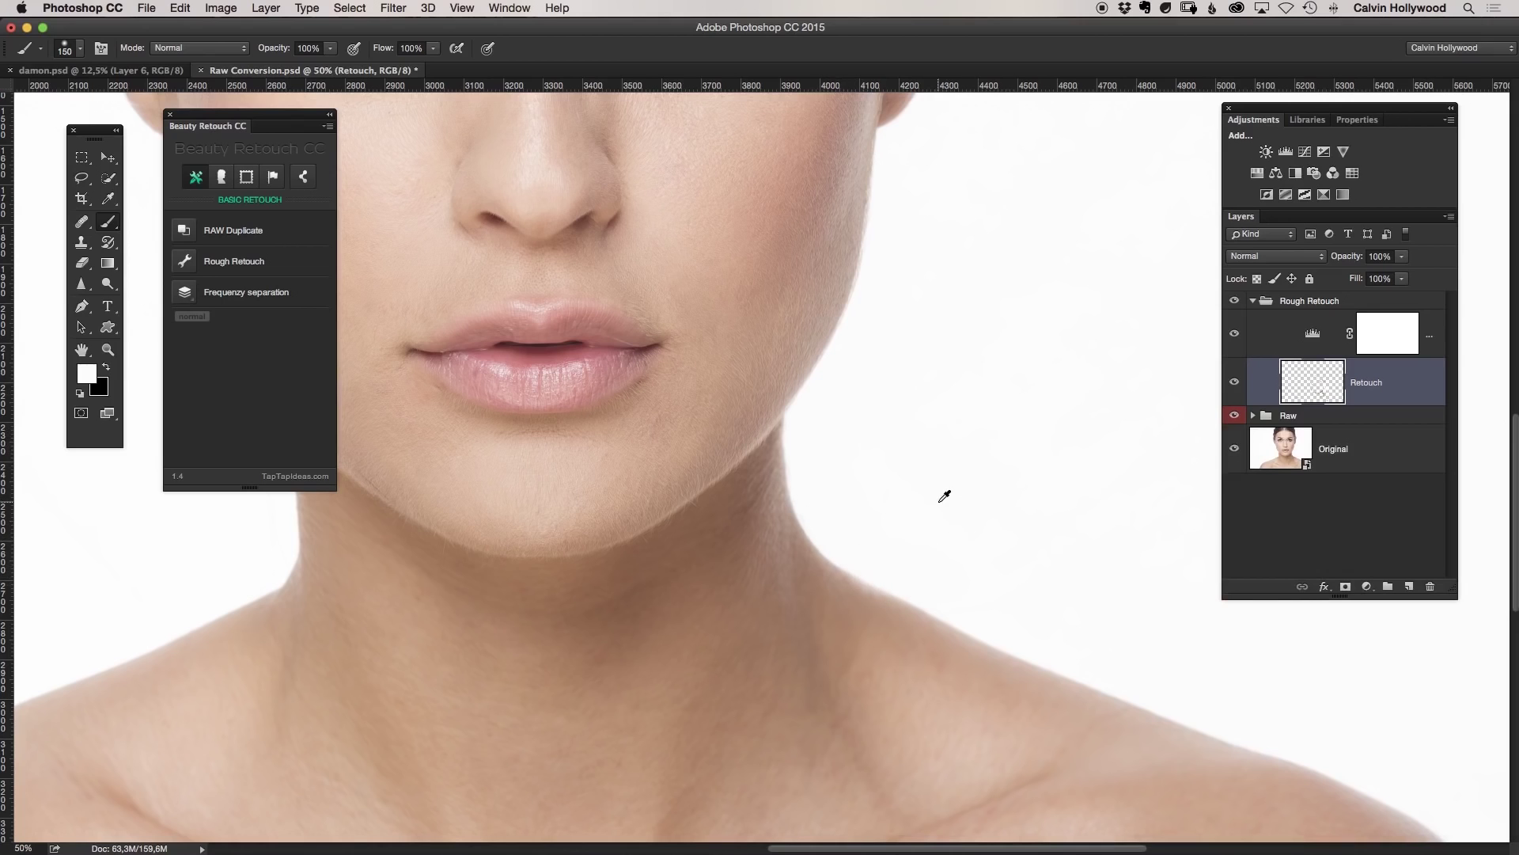
{"action": "right_click", "coordinate": [947, 471]}
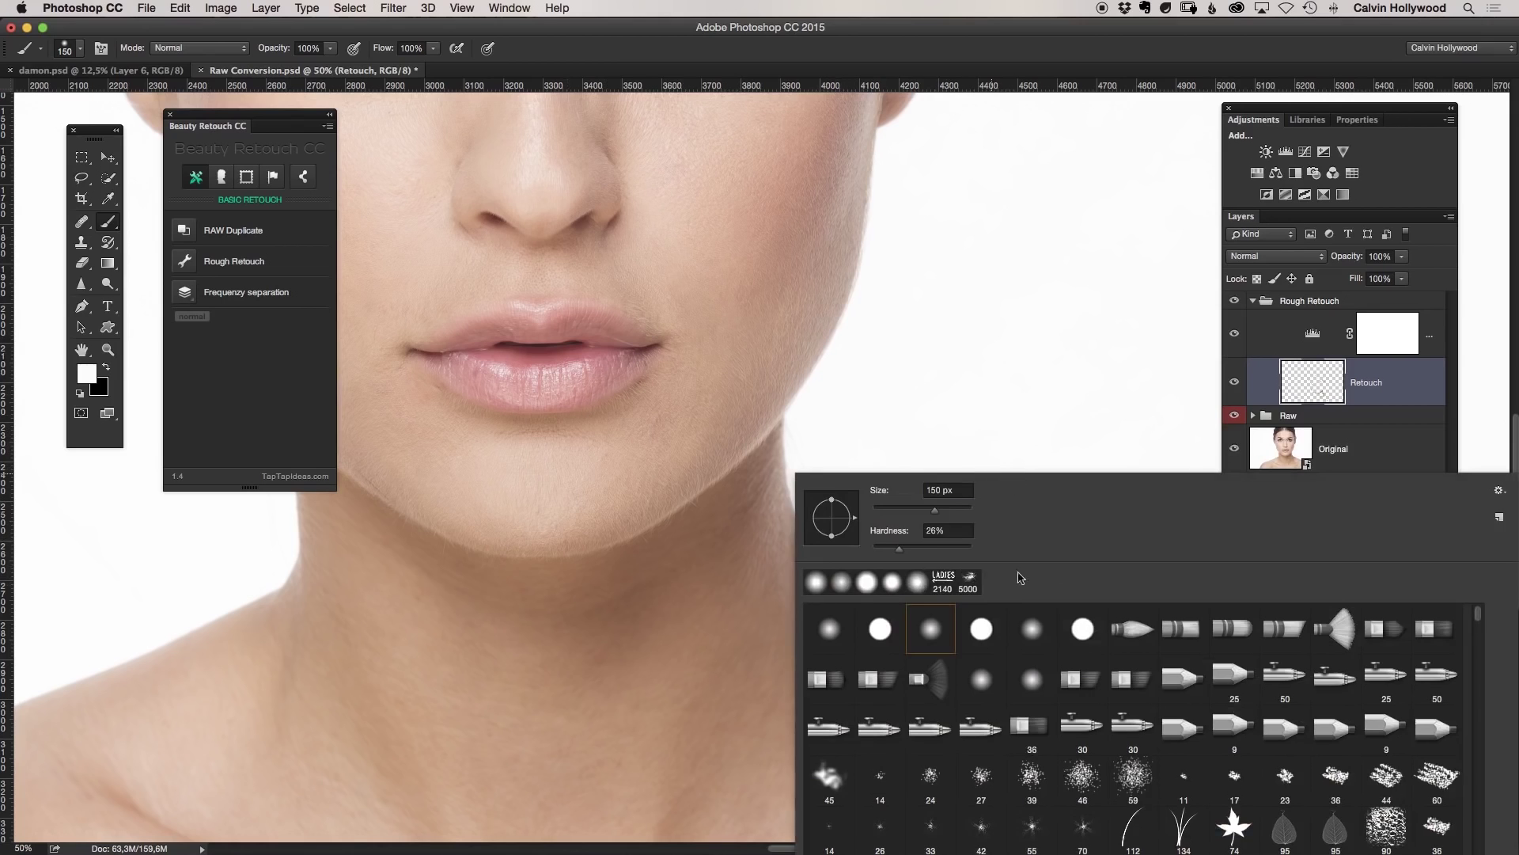
{"action": "left_click", "coordinate": [841, 420]}
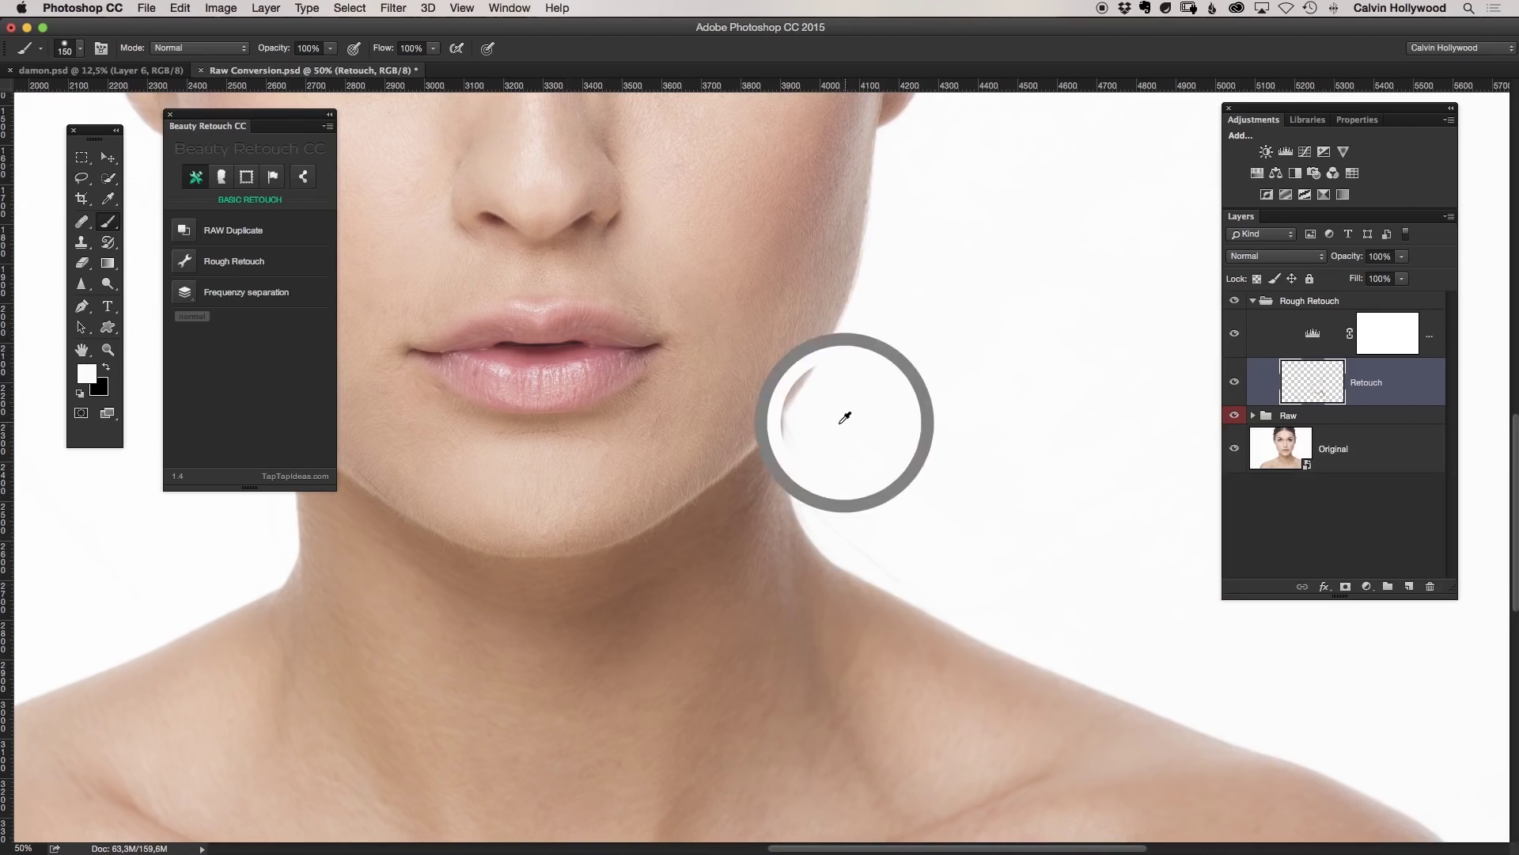
{"action": "left_click_drag", "start_coordinate": [824, 439], "coordinate": [829, 506]}
Heal the reddish spot just above the right-hand eyebrow with the Healing Brush.
{"action": "left_click_drag", "start_coordinate": [908, 299], "coordinate": [1360, 354]}
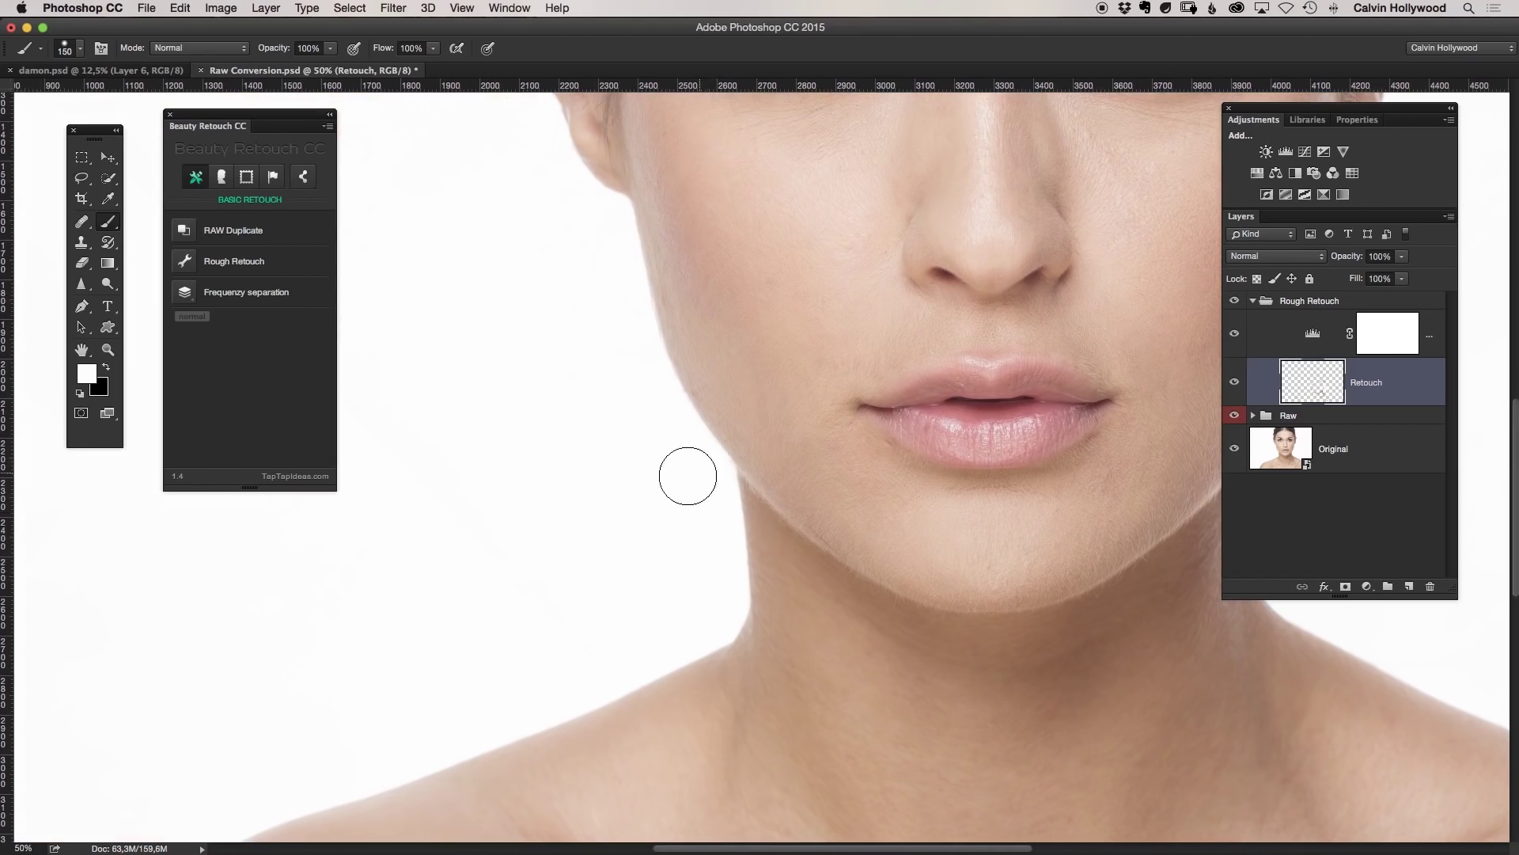
{"action": "left_click_drag", "start_coordinate": [797, 261], "coordinate": [597, 549]}
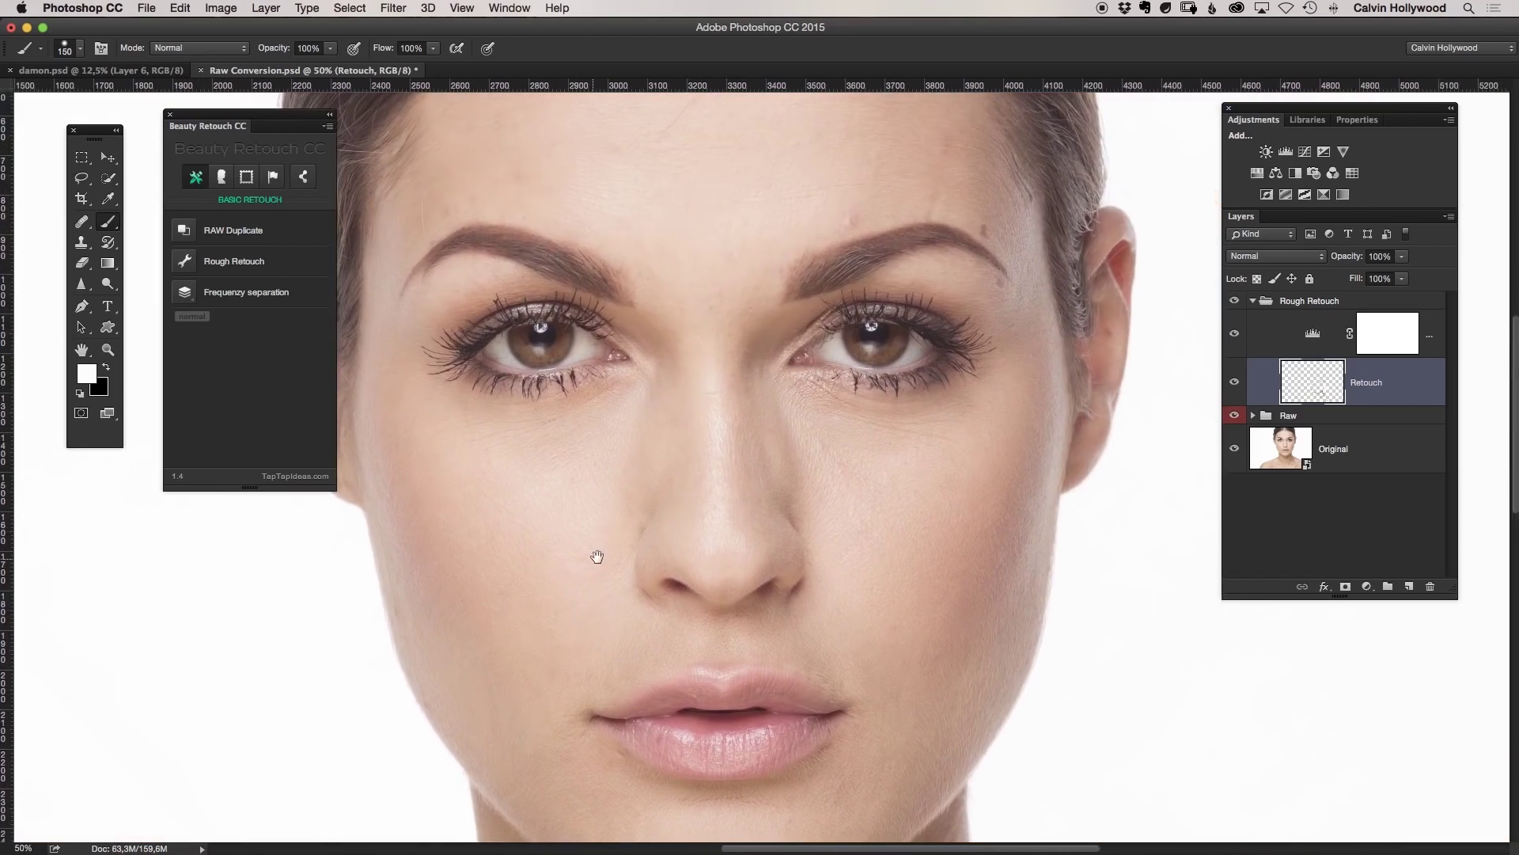
{"action": "left_click", "coordinate": [107, 349]}
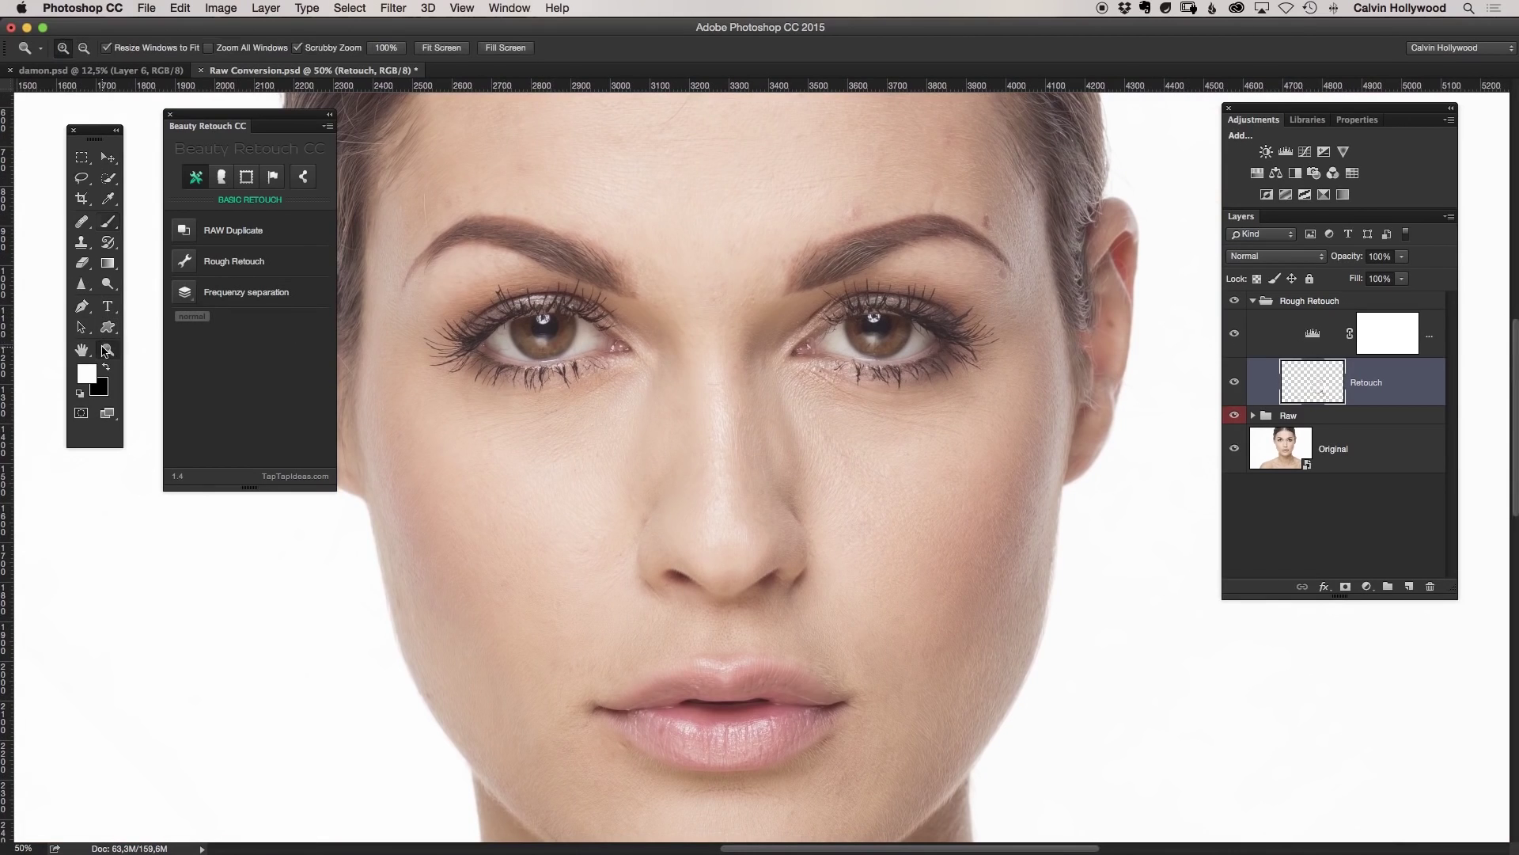
{"action": "left_click", "coordinate": [879, 195]}
{"action": "left_click", "coordinate": [81, 222]}
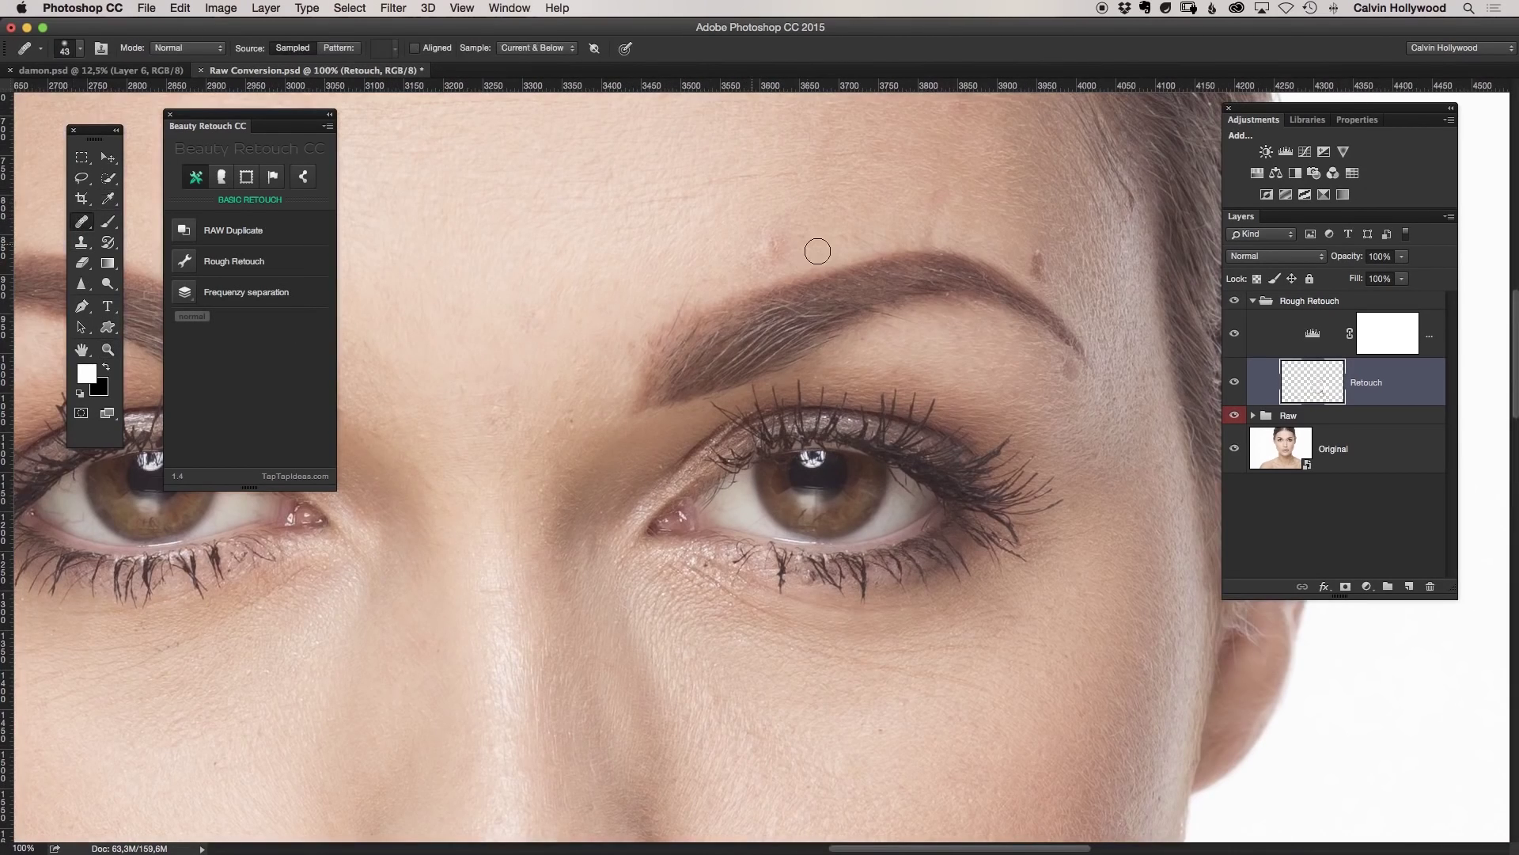
{"action": "left_click", "coordinate": [769, 246]}
Heal the stray hairs that fall from the parting onto the upper forehead.
{"action": "left_click_drag", "start_coordinate": [535, 217], "coordinate": [1058, 557]}
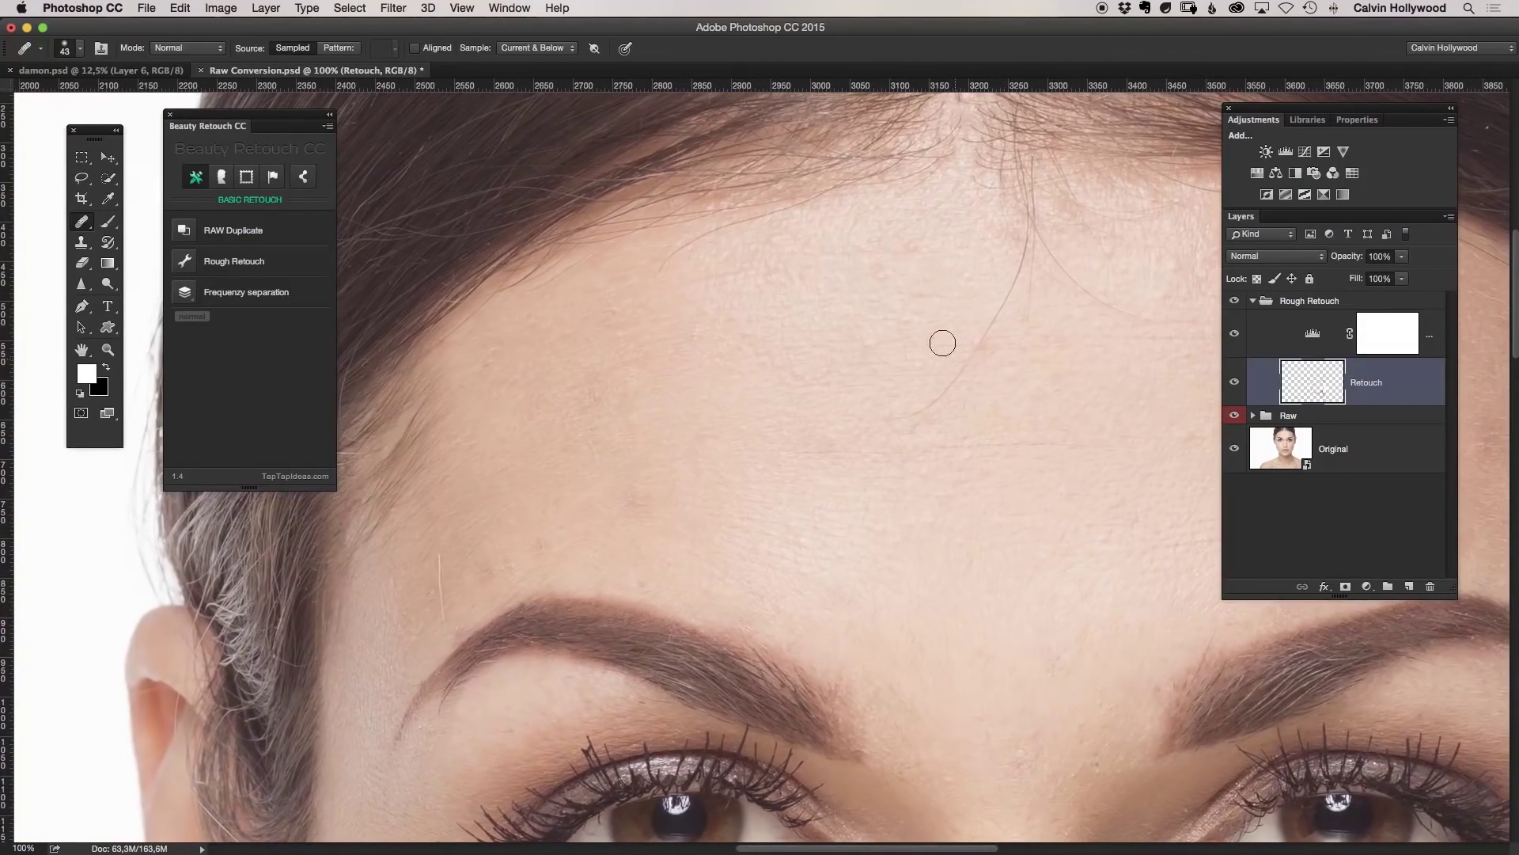
{"action": "mouse_move", "coordinate": [927, 362]}
{"action": "left_mouse_down"}
{"action": "mouse_move", "coordinate": [968, 357]}
{"action": "mouse_move", "coordinate": [1000, 316]}
{"action": "mouse_move", "coordinate": [983, 311]}
{"action": "mouse_move", "coordinate": [1016, 280]}
{"action": "mouse_move", "coordinate": [1005, 265]}
{"action": "mouse_move", "coordinate": [1018, 258]}
{"action": "mouse_move", "coordinate": [991, 290]}
{"action": "mouse_move", "coordinate": [1021, 226]}
{"action": "left_mouse_up"}
{"action": "mouse_move", "coordinate": [1089, 312]}
{"action": "left_mouse_down"}
{"action": "mouse_move", "coordinate": [807, 338]}
{"action": "mouse_move", "coordinate": [814, 308]}
{"action": "mouse_move", "coordinate": [794, 292]}
{"action": "left_mouse_up"}
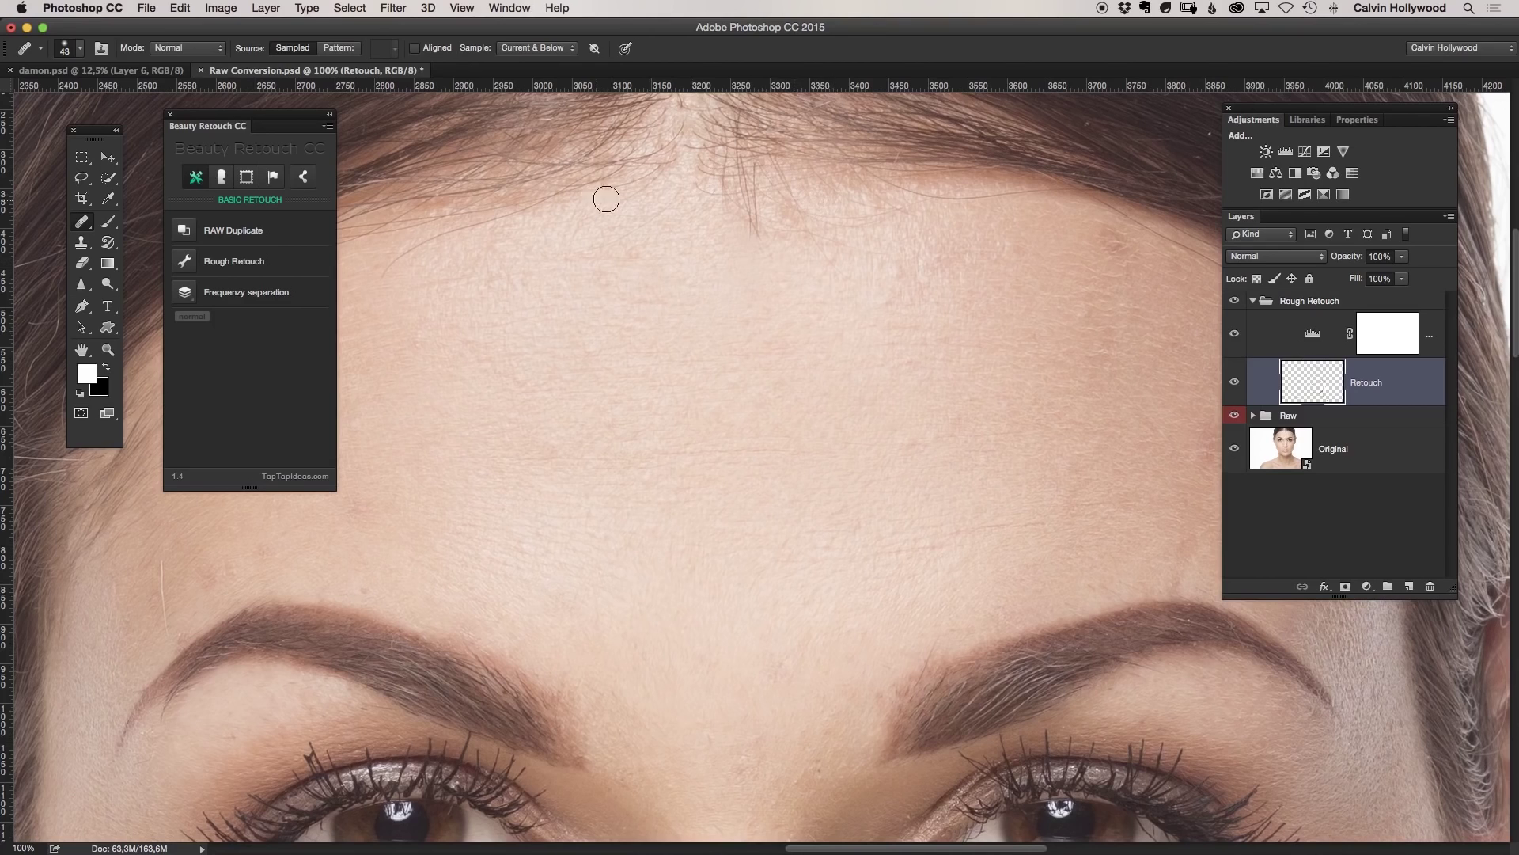
{"action": "left_click_drag", "start_coordinate": [794, 200], "coordinate": [752, 195]}
{"action": "left_click_drag", "start_coordinate": [902, 176], "coordinate": [882, 183]}
Heal the light hair and the small dark spot above the left-hand eyebrow.
{"action": "left_click", "coordinate": [108, 349]}
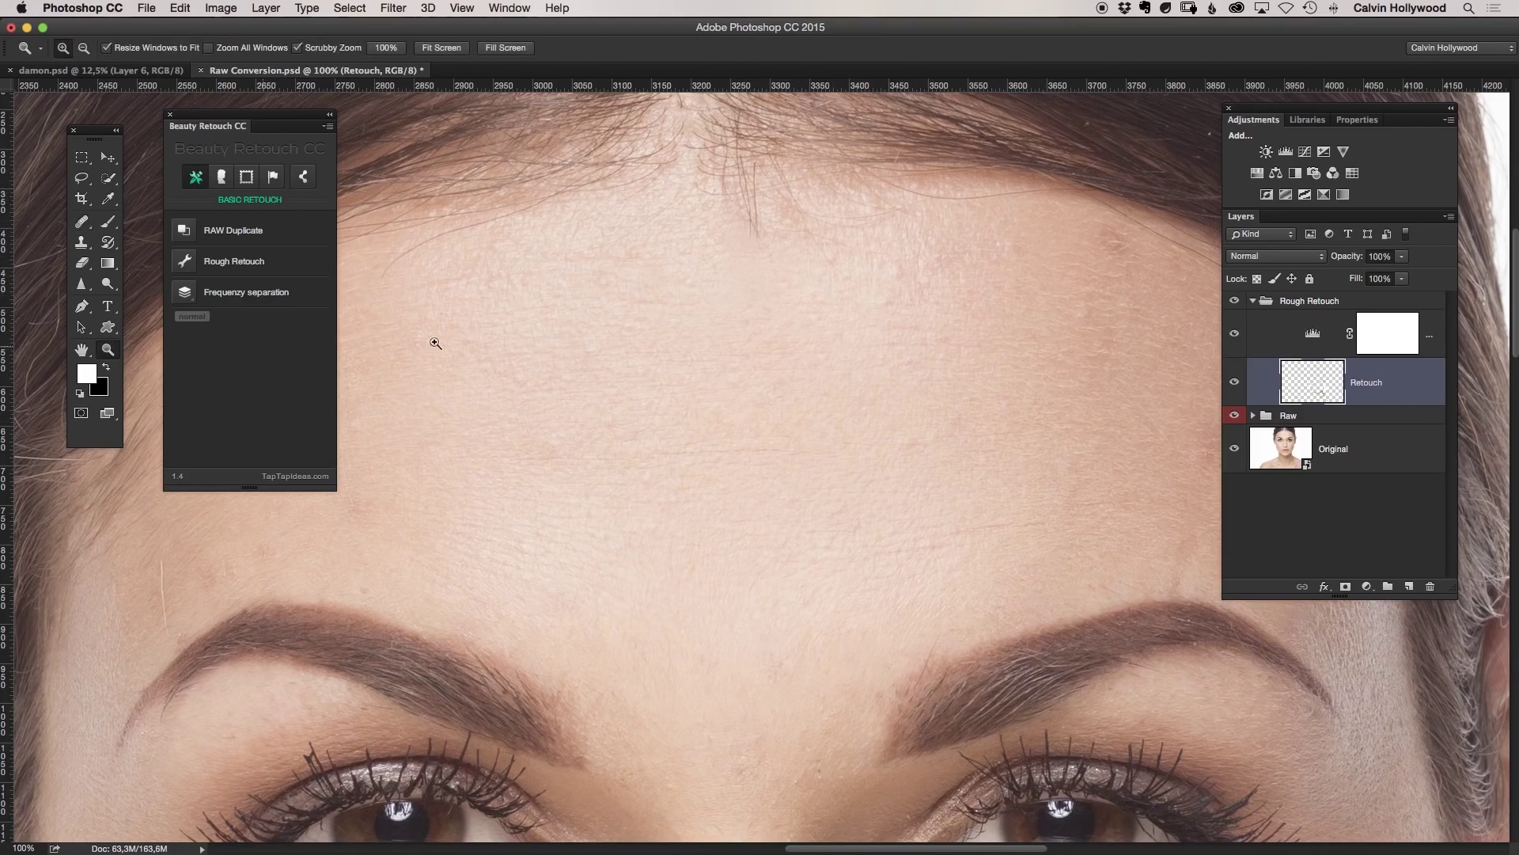
{"action": "left_click", "coordinate": [412, 412], "text": "alt"}
{"action": "left_click", "coordinate": [458, 478], "text": "alt"}
{"action": "left_click", "coordinate": [395, 510]}
{"action": "left_click", "coordinate": [391, 508]}
{"action": "left_click", "coordinate": [392, 509]}
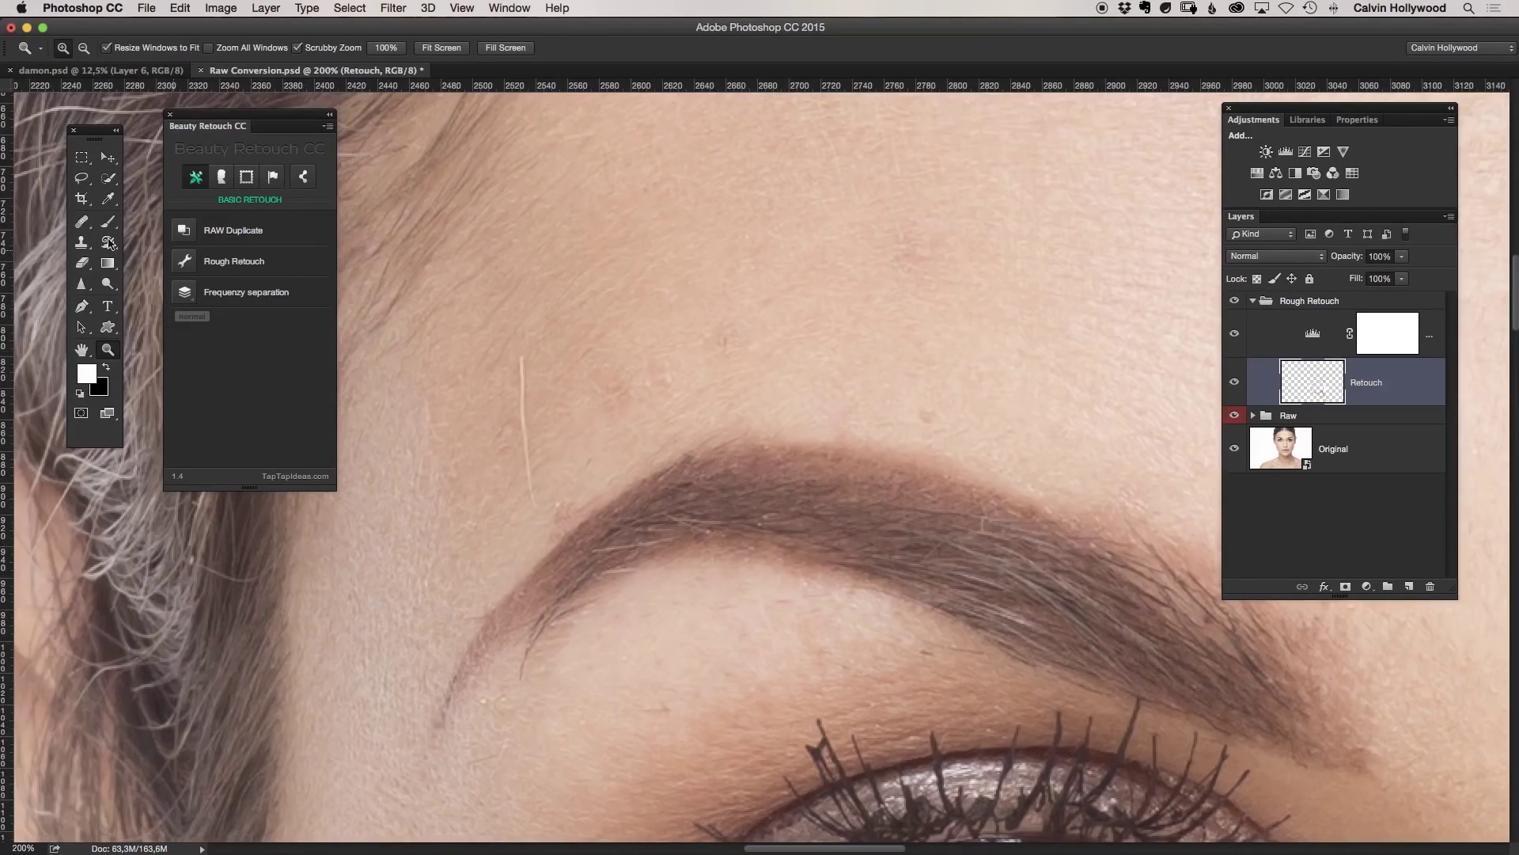
{"action": "left_click", "coordinate": [83, 222]}
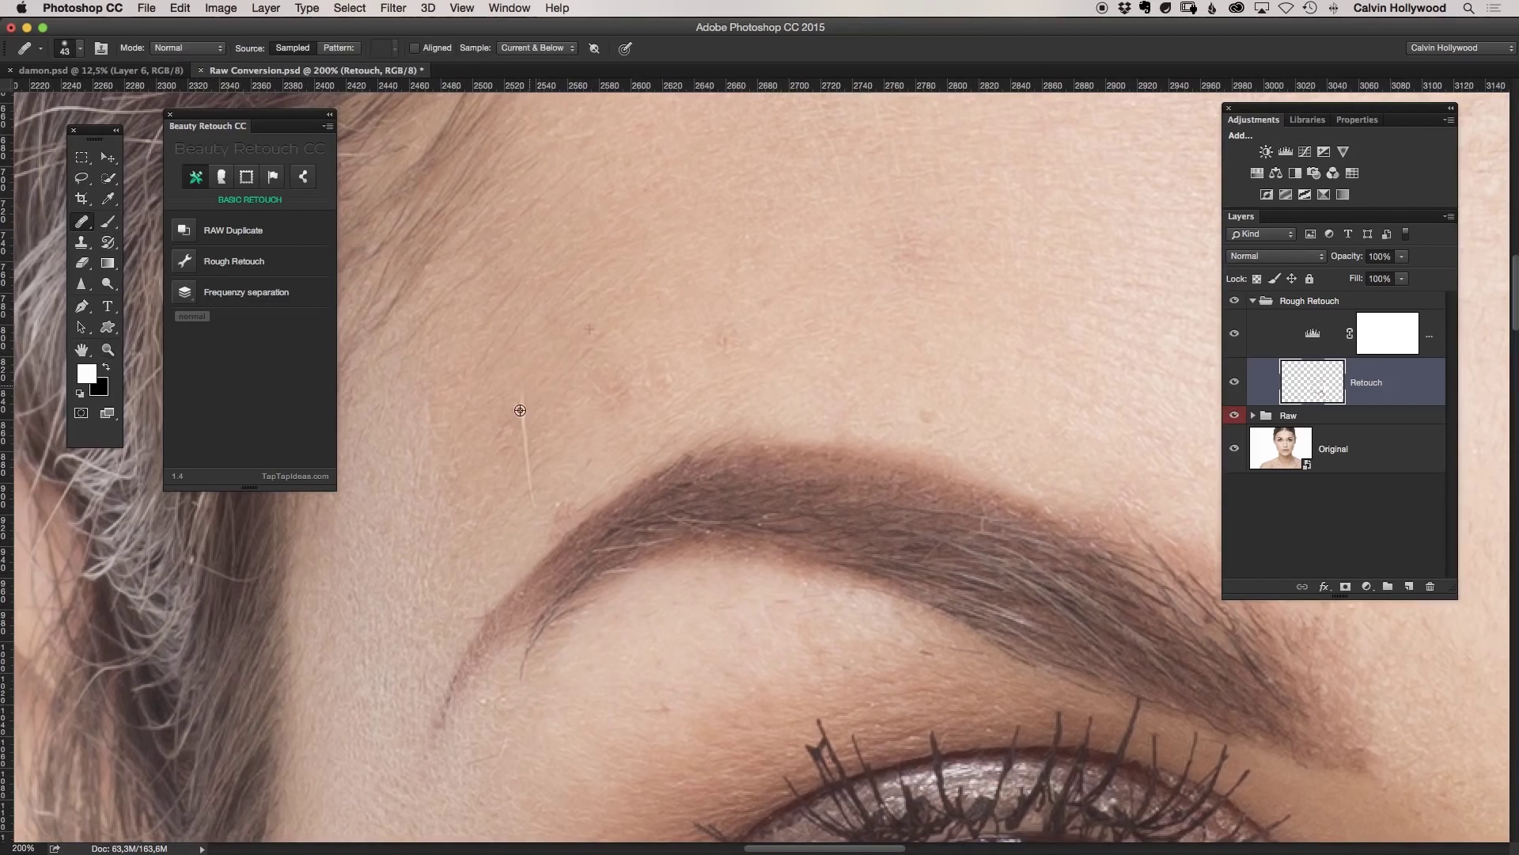
{"action": "left_click_drag", "start_coordinate": [526, 442], "coordinate": [531, 503]}
{"action": "left_click", "coordinate": [715, 299], "text": "alt"}
{"action": "left_click", "coordinate": [722, 340]}
Set the Healing Brush to 18 px and touch up the skin above the outer end of the left-hand eyebrow.
{"action": "left_click", "coordinate": [107, 349]}
{"action": "key", "text": "super+minus"}
{"action": "key", "text": "super+minus"}
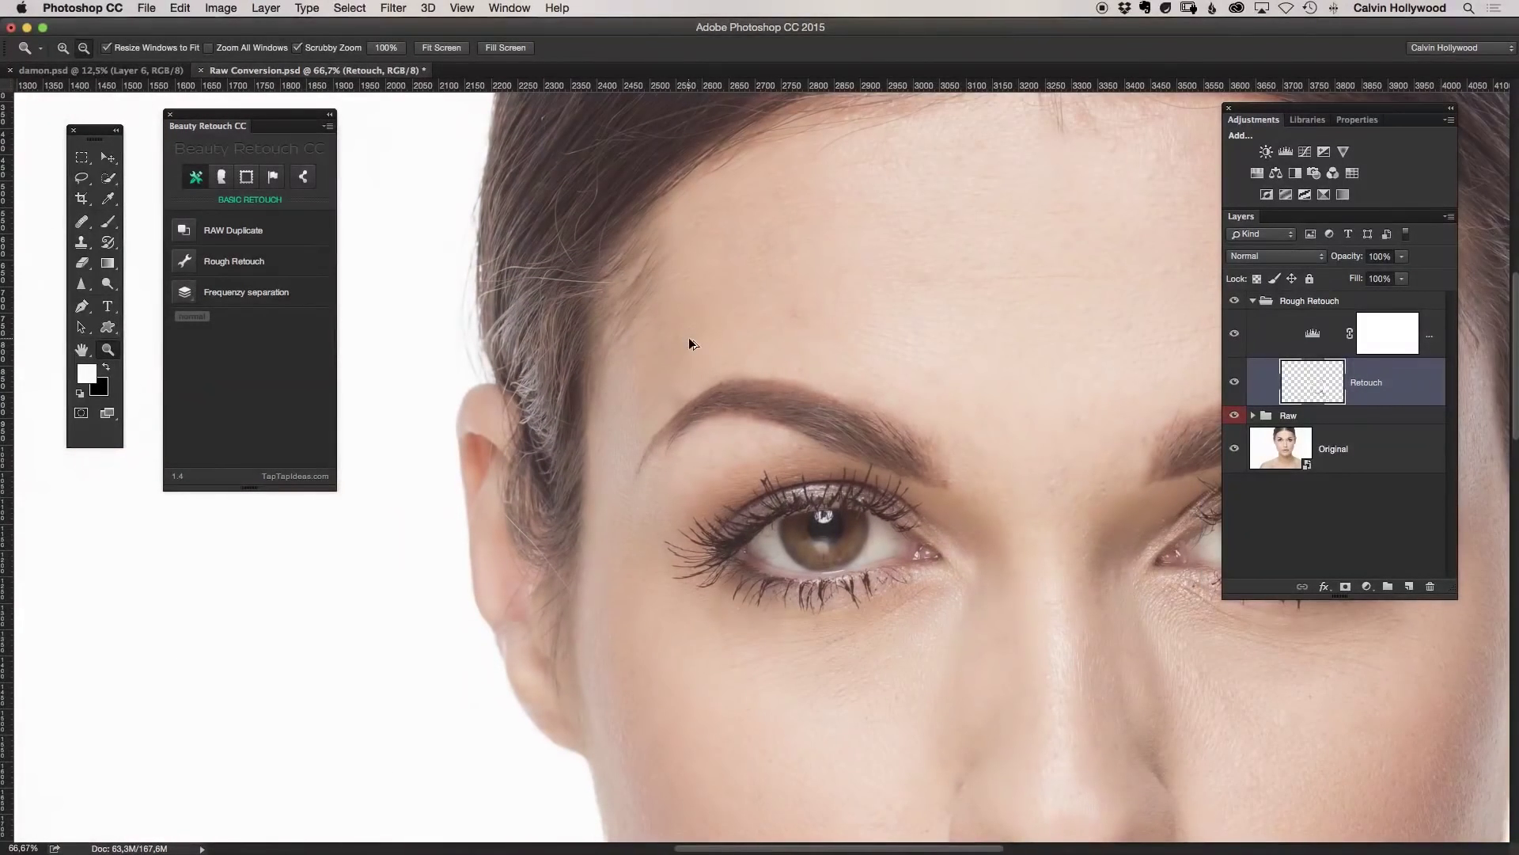
{"action": "mouse_move", "coordinate": [700, 405]}
{"action": "left_mouse_down"}
{"action": "mouse_move", "coordinate": [759, 405]}
{"action": "mouse_move", "coordinate": [762, 444]}
{"action": "left_mouse_up"}
{"action": "key", "text": "j"}
{"action": "right_click", "coordinate": [732, 418]}
{"action": "left_click", "coordinate": [623, 413]}
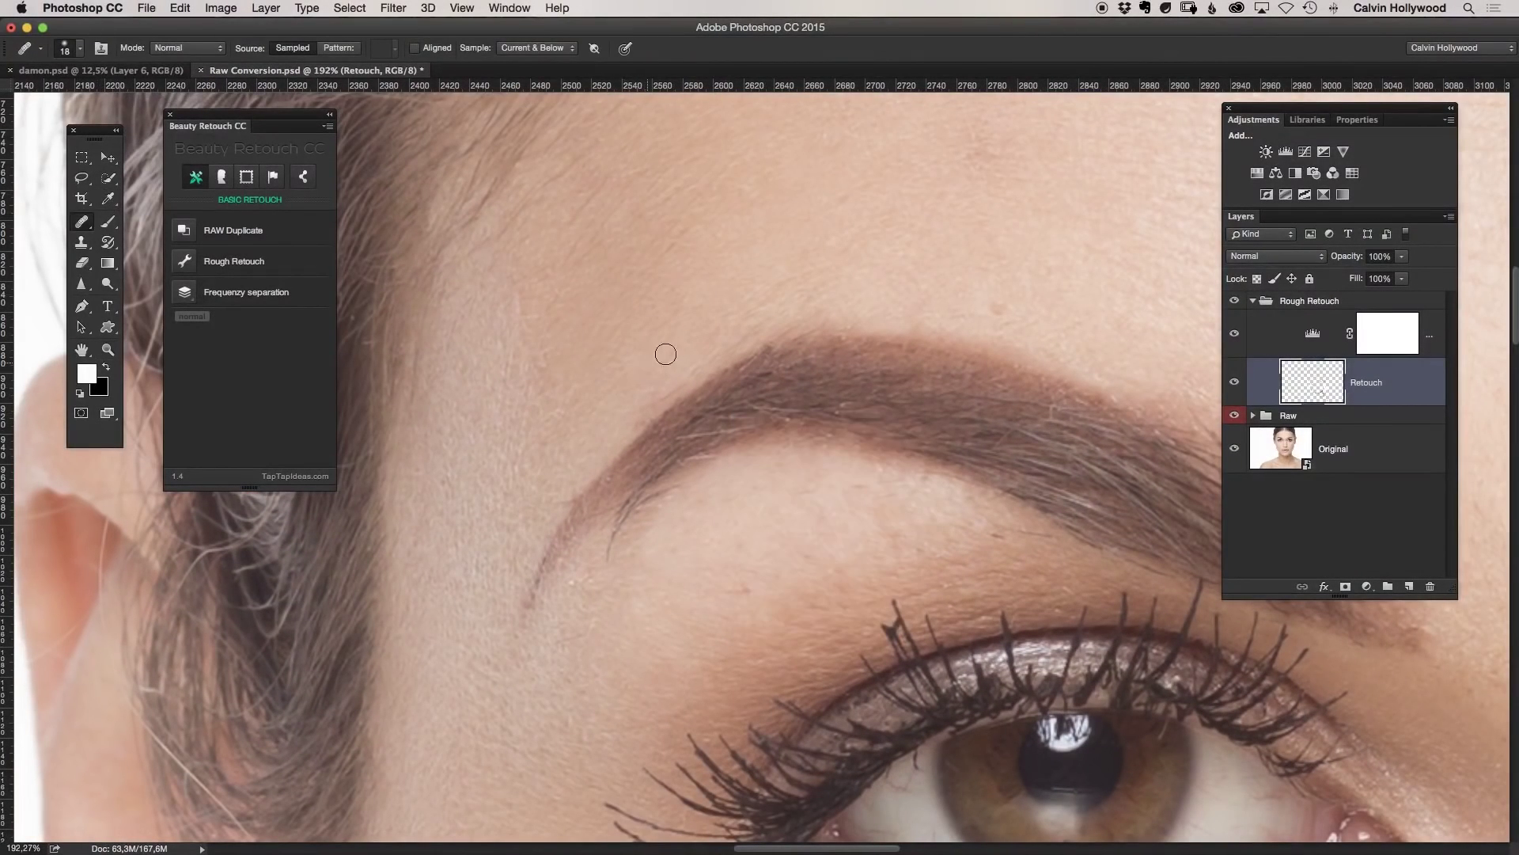
Set the Clone Stamp to 6 px for detail work on the upper lashes of the left-hand eye.
{"action": "left_click", "coordinate": [108, 349]}
{"action": "left_click", "coordinate": [871, 308], "text": "alt"}
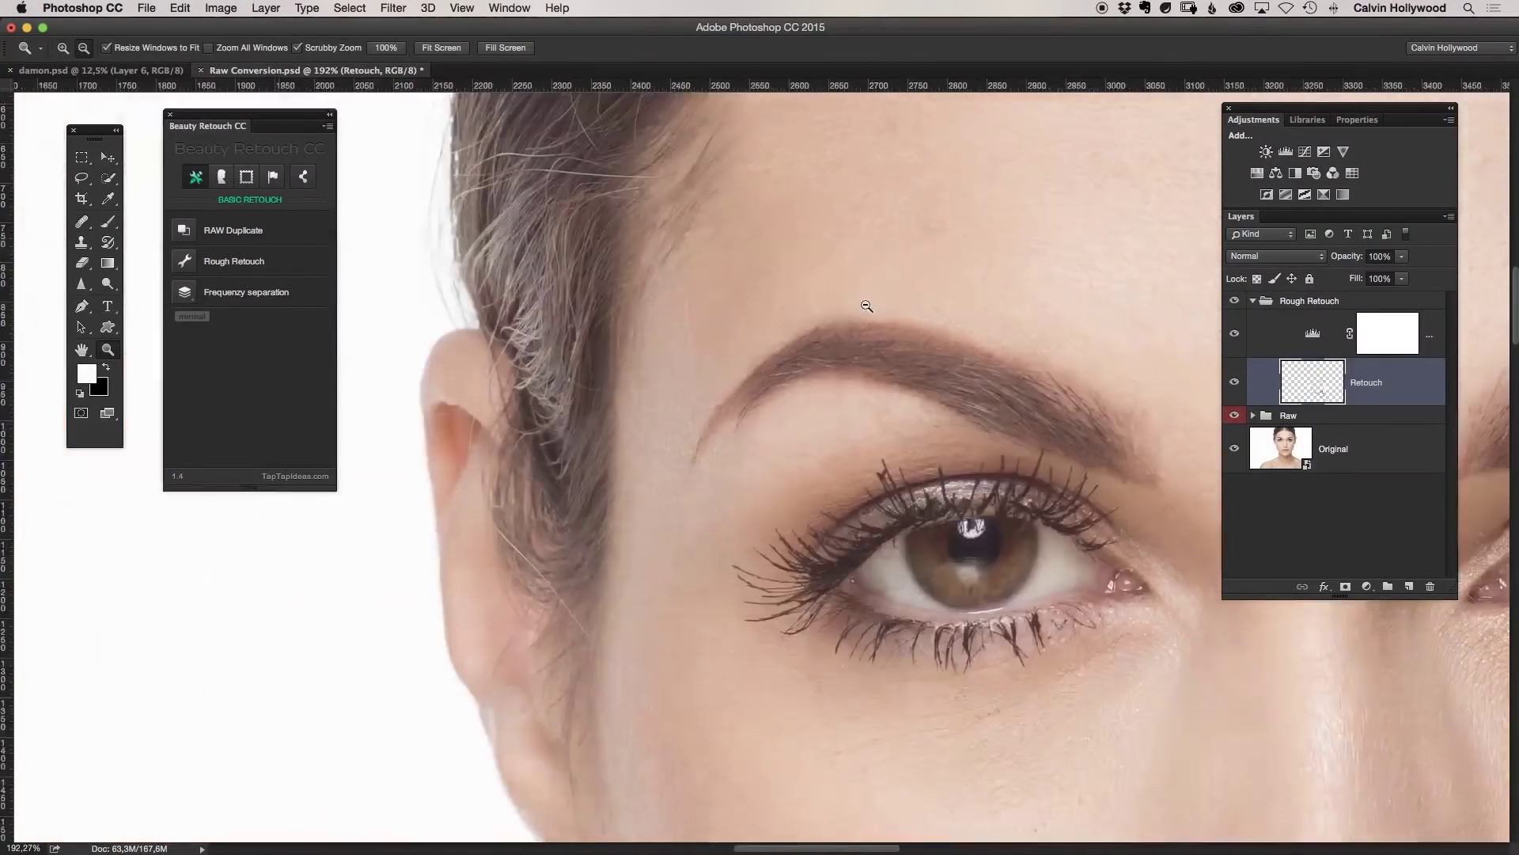
{"action": "left_click", "coordinate": [894, 325], "text": "alt"}
{"action": "left_click", "coordinate": [894, 325], "text": "alt"}
{"action": "mouse_move", "coordinate": [736, 300]}
{"action": "left_mouse_down"}
{"action": "mouse_move", "coordinate": [779, 302]}
{"action": "mouse_move", "coordinate": [789, 322]}
{"action": "left_mouse_up"}
{"action": "key", "text": "s"}
{"action": "right_click", "coordinate": [684, 297]}
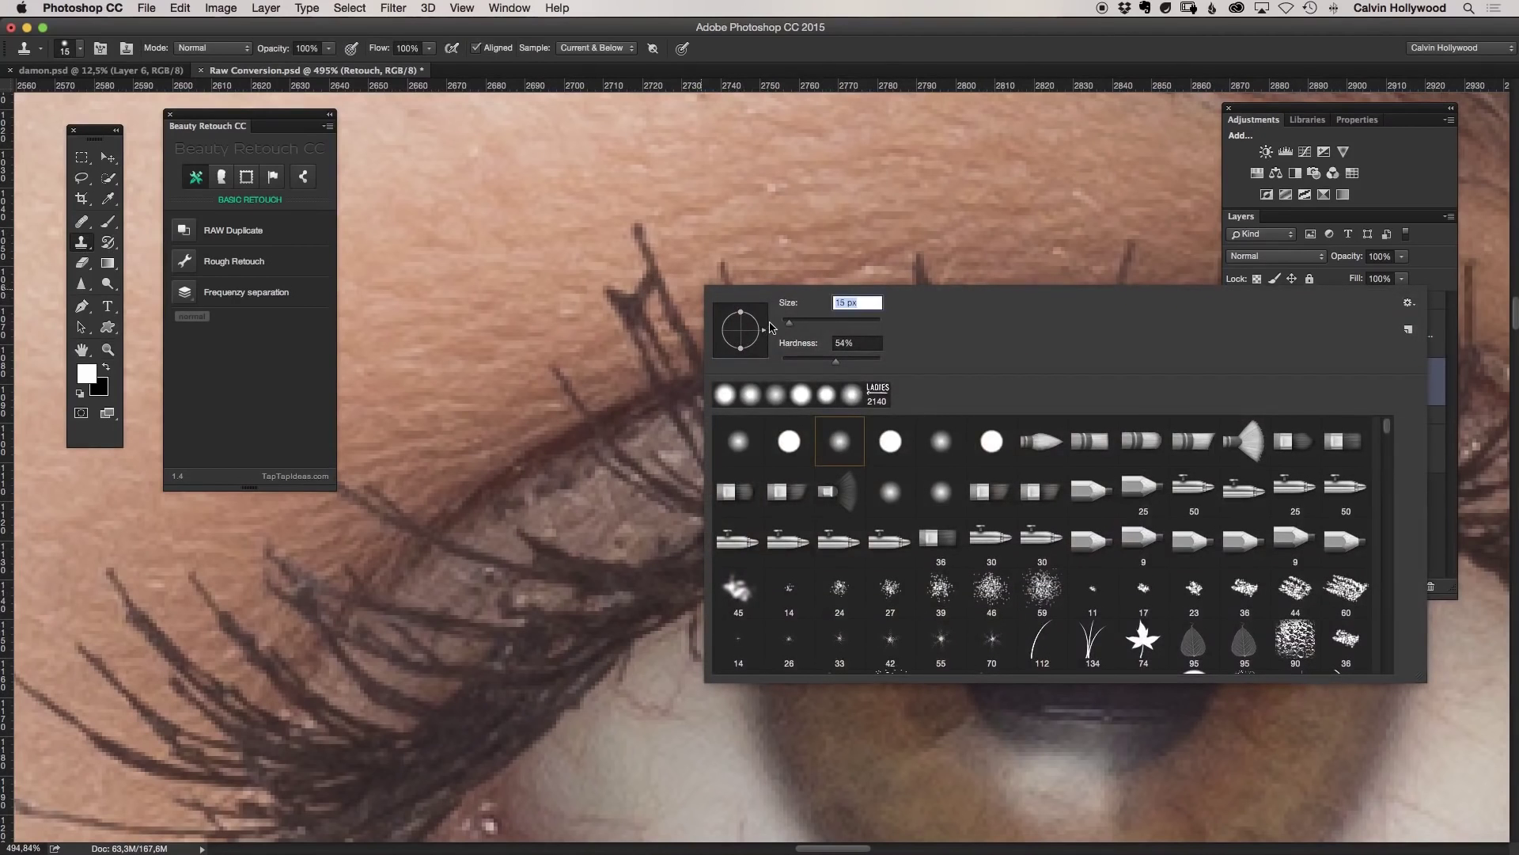
{"action": "key", "text": "Return"}
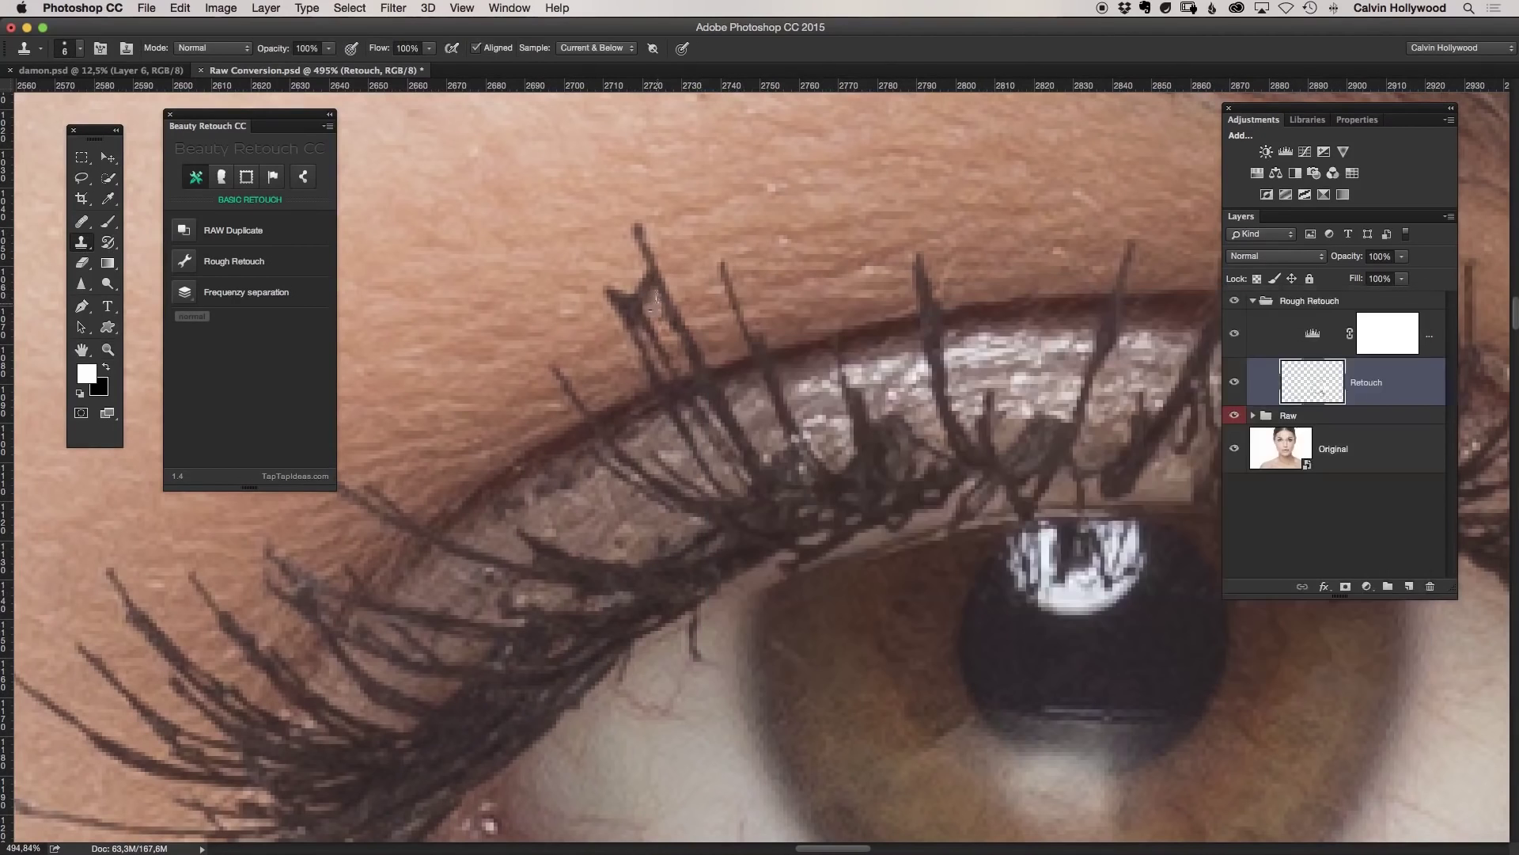
Darken the Brightness (Check Layer) Levels adjustment with a black point of 76 and a midtone of 0.75.
{"action": "key", "text": "z"}
{"action": "key", "text": "super+0"}
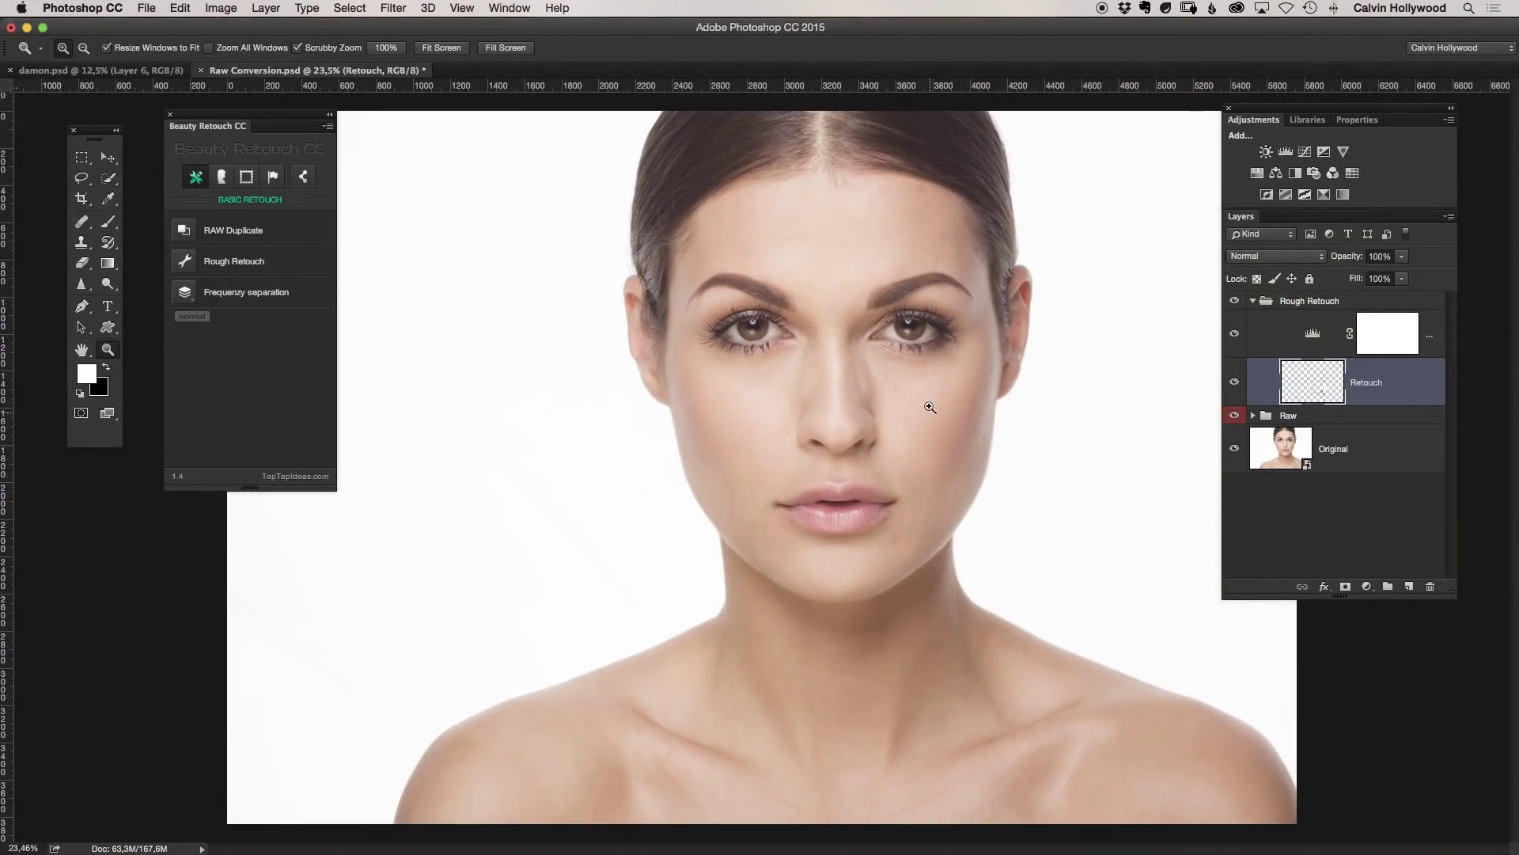
{"action": "left_click", "coordinate": [929, 407]}
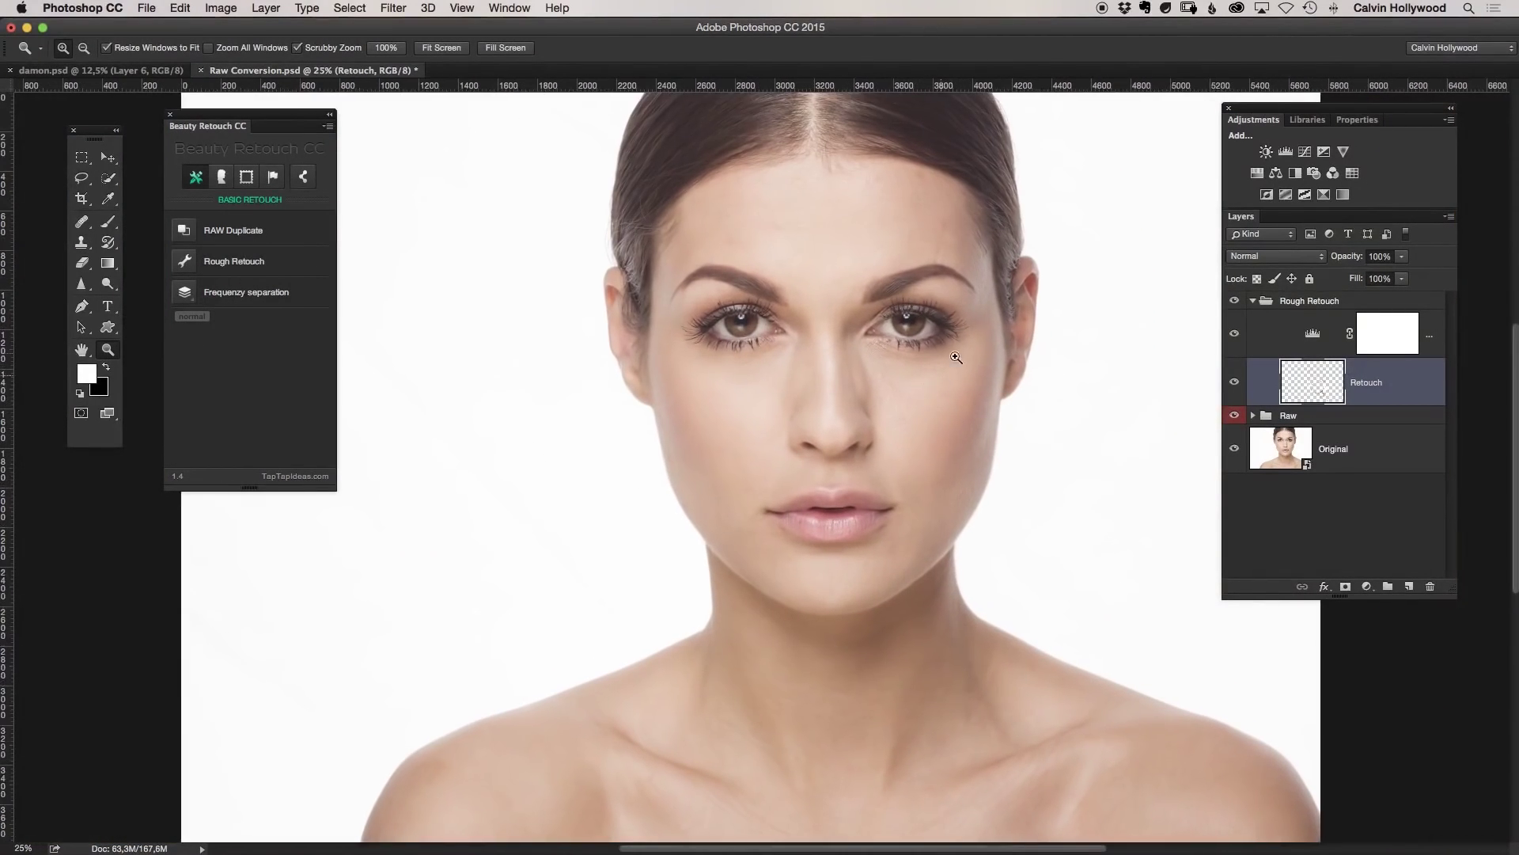
{"action": "left_click", "coordinate": [1313, 336]}
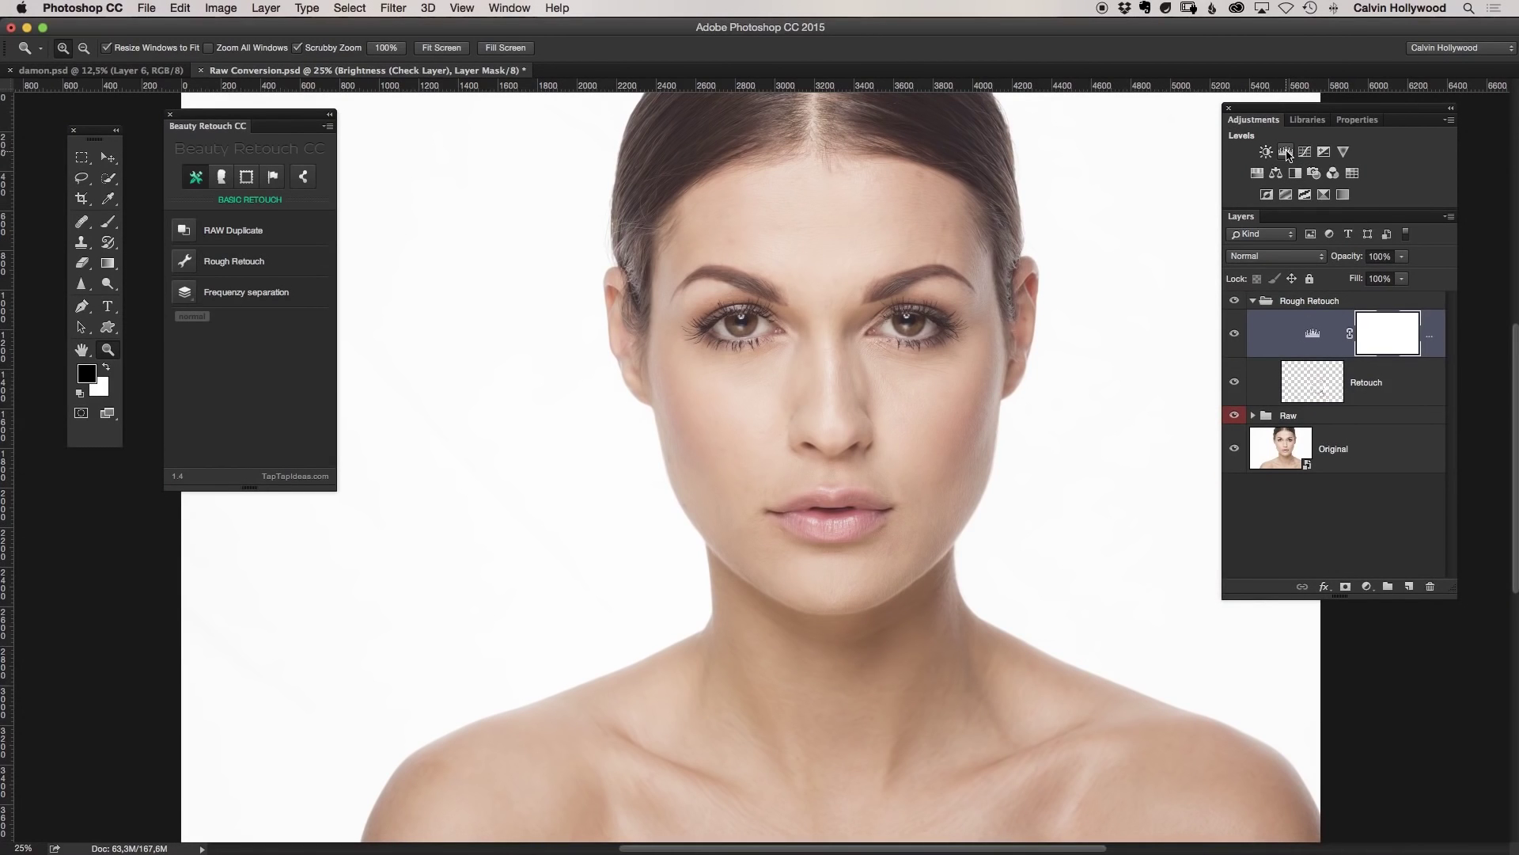
{"action": "left_click", "coordinate": [1313, 333]}
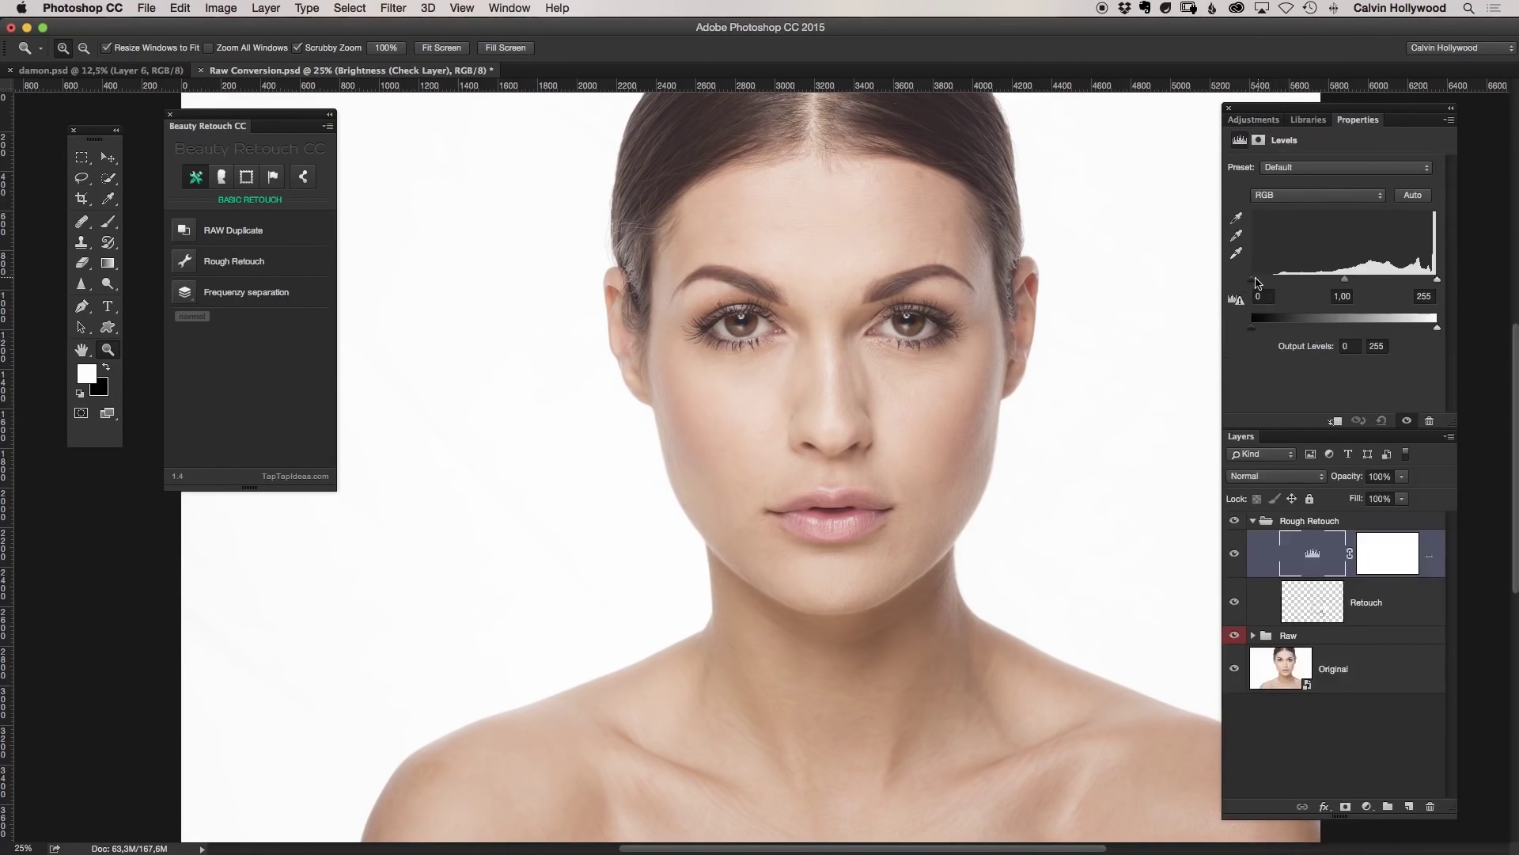
{"action": "left_click_drag", "start_coordinate": [1267, 284], "coordinate": [1390, 281]}
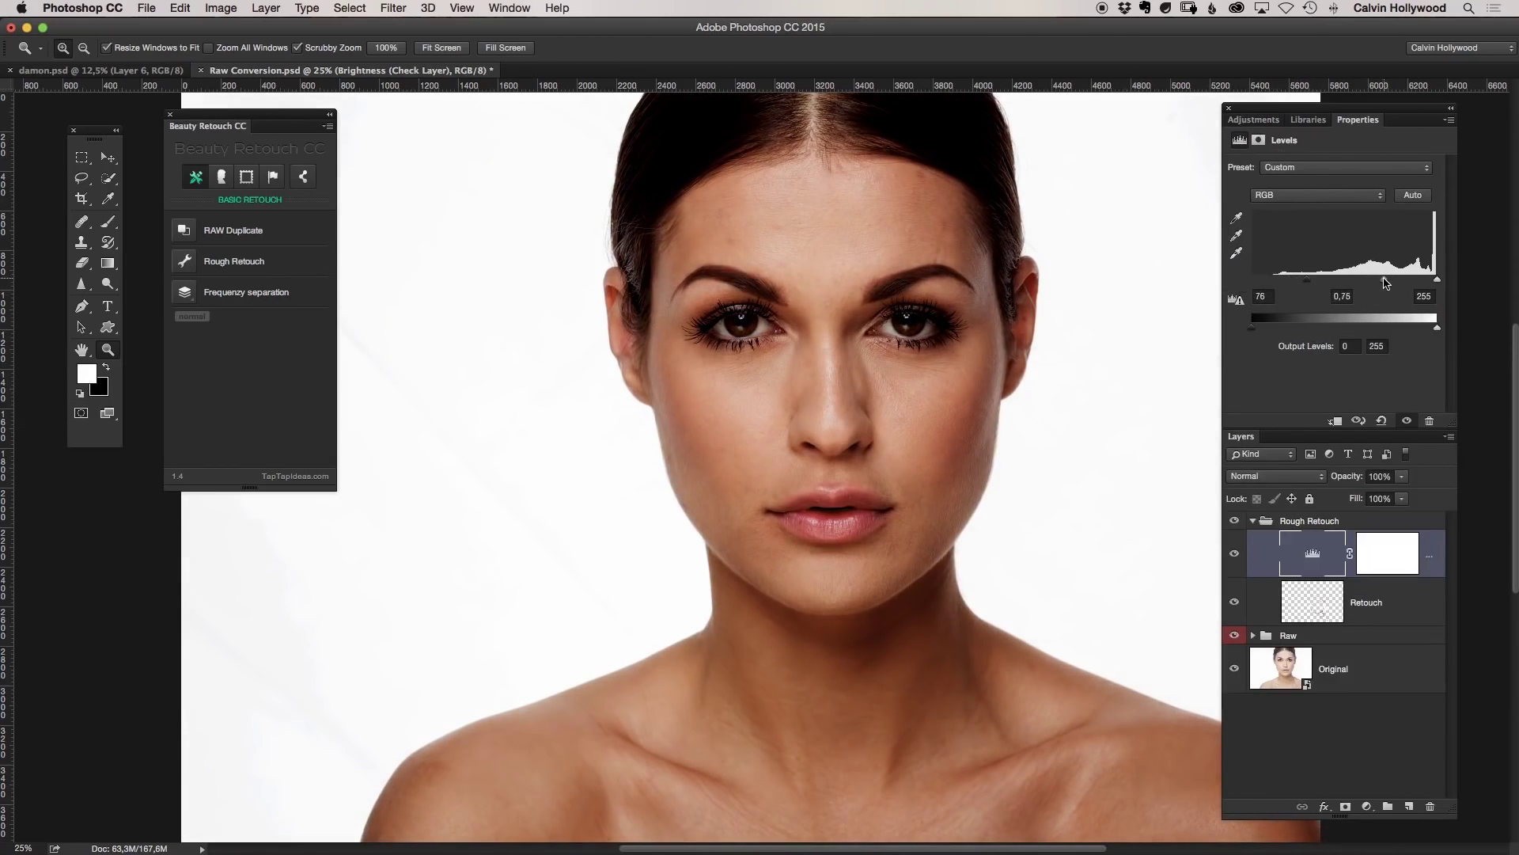
Select the Retouch layer and set the Brush size to 476 px.
{"action": "left_click", "coordinate": [1305, 610]}
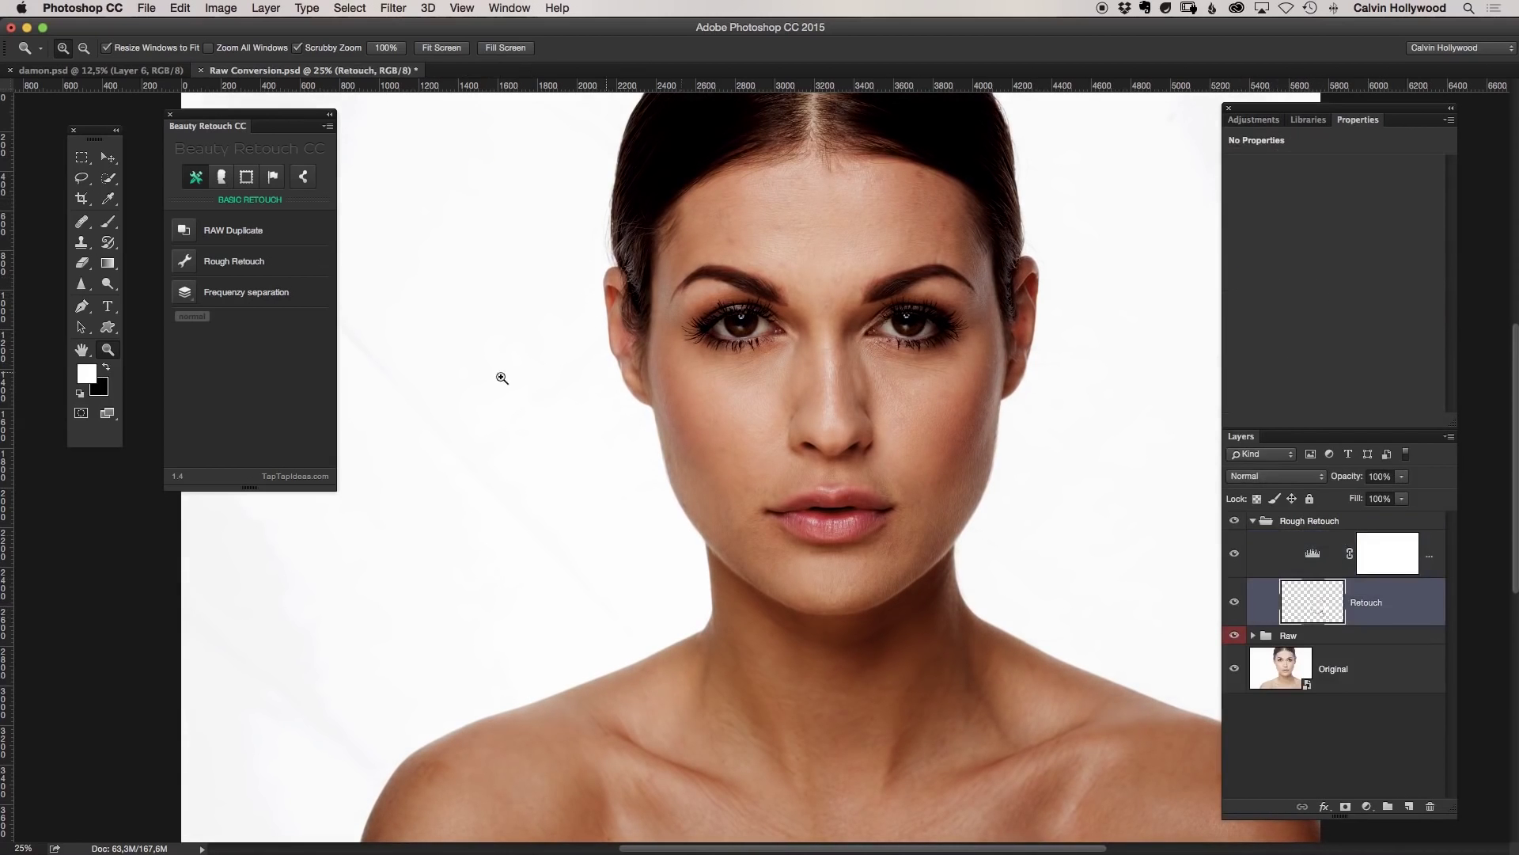
{"action": "left_click_drag", "start_coordinate": [537, 305], "coordinate": [743, 296]}
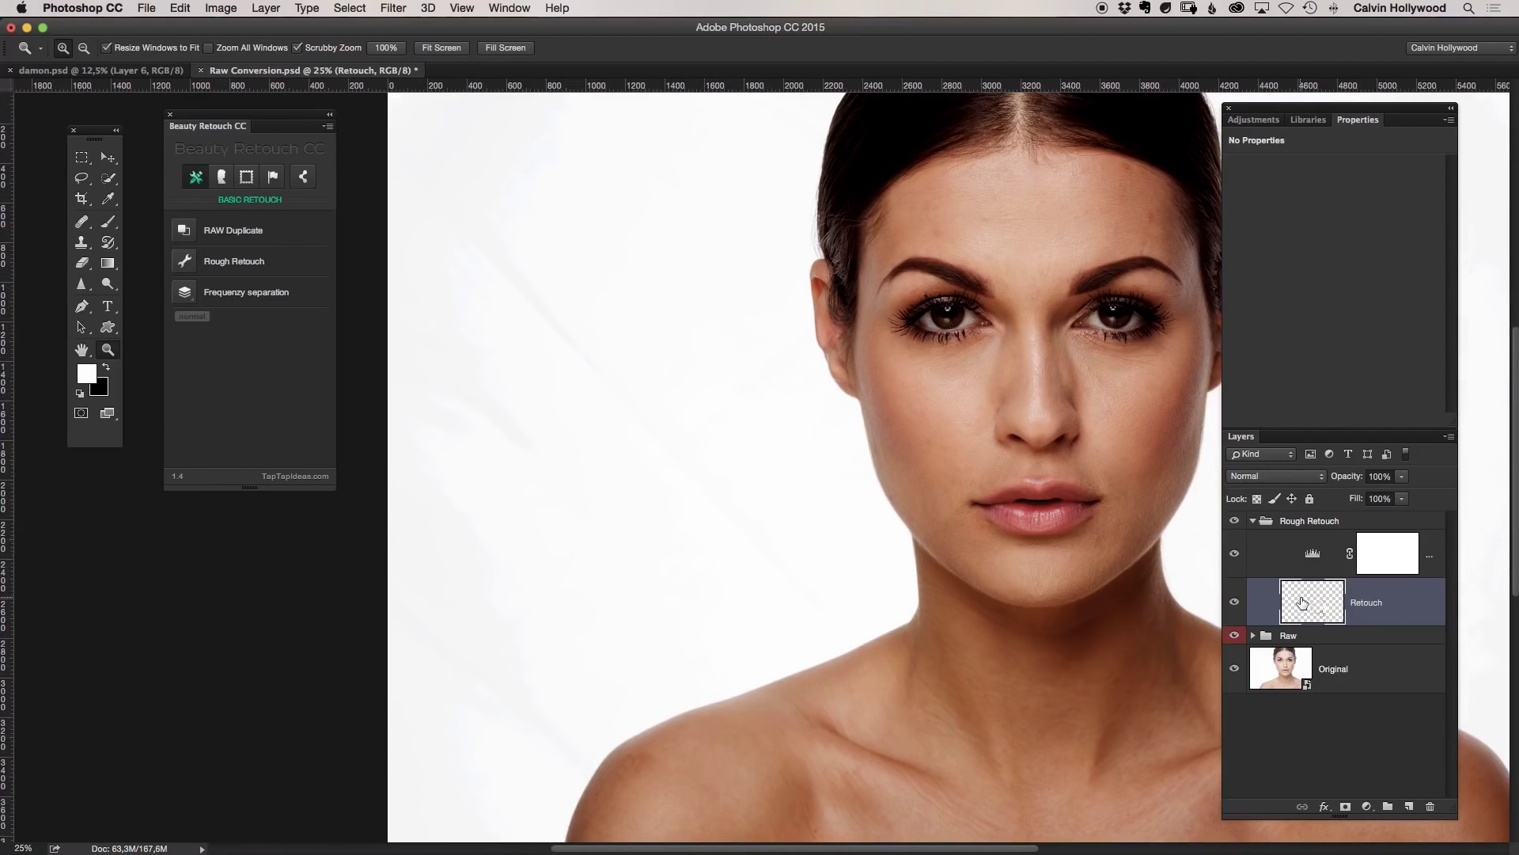
{"action": "left_click", "coordinate": [107, 222]}
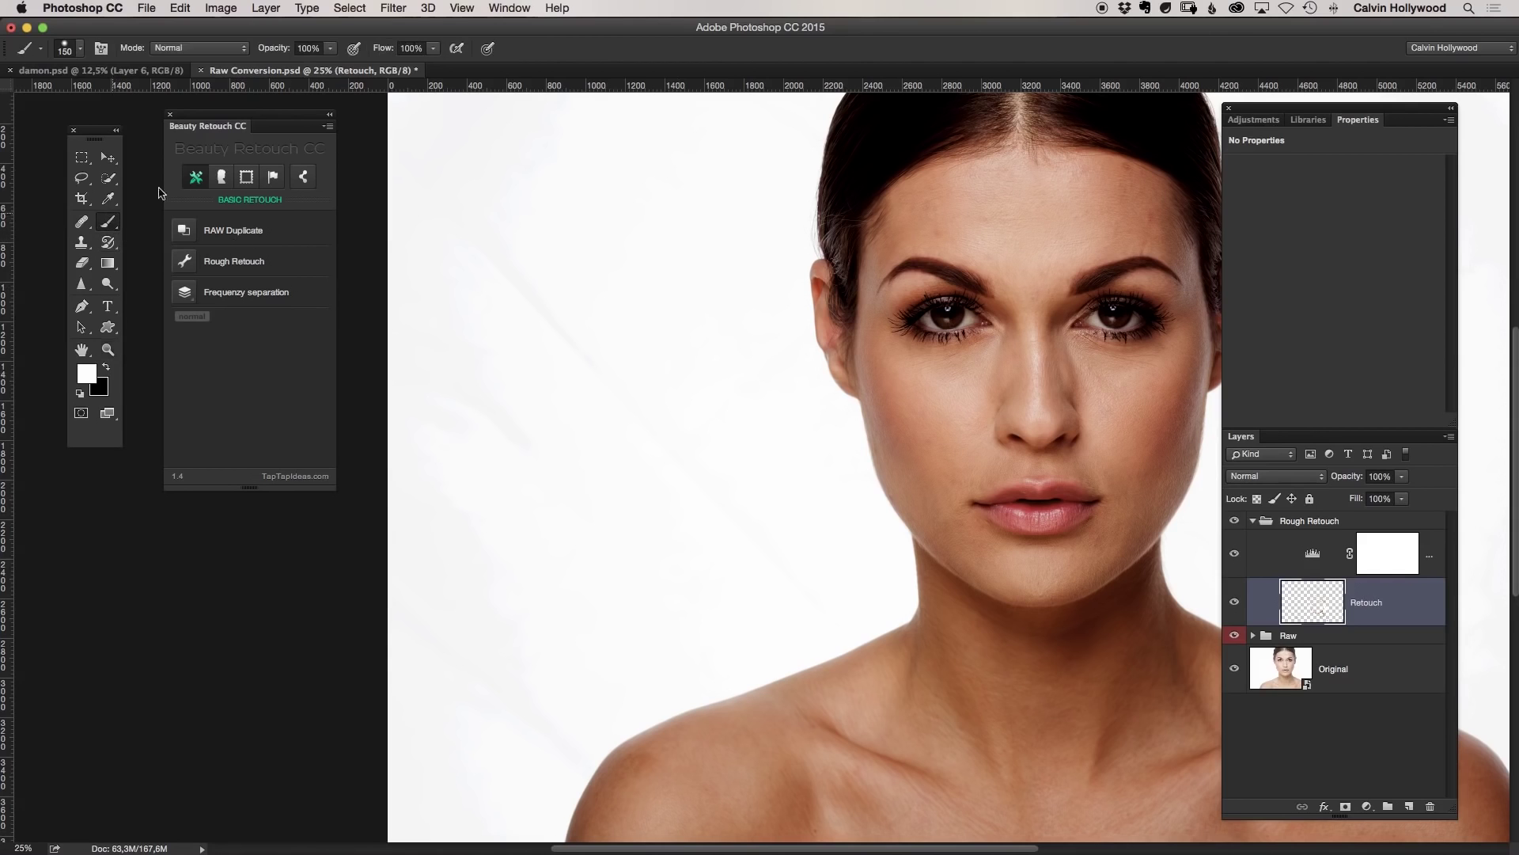
{"action": "right_click", "coordinate": [565, 248]}
{"action": "left_click", "coordinate": [729, 281]}
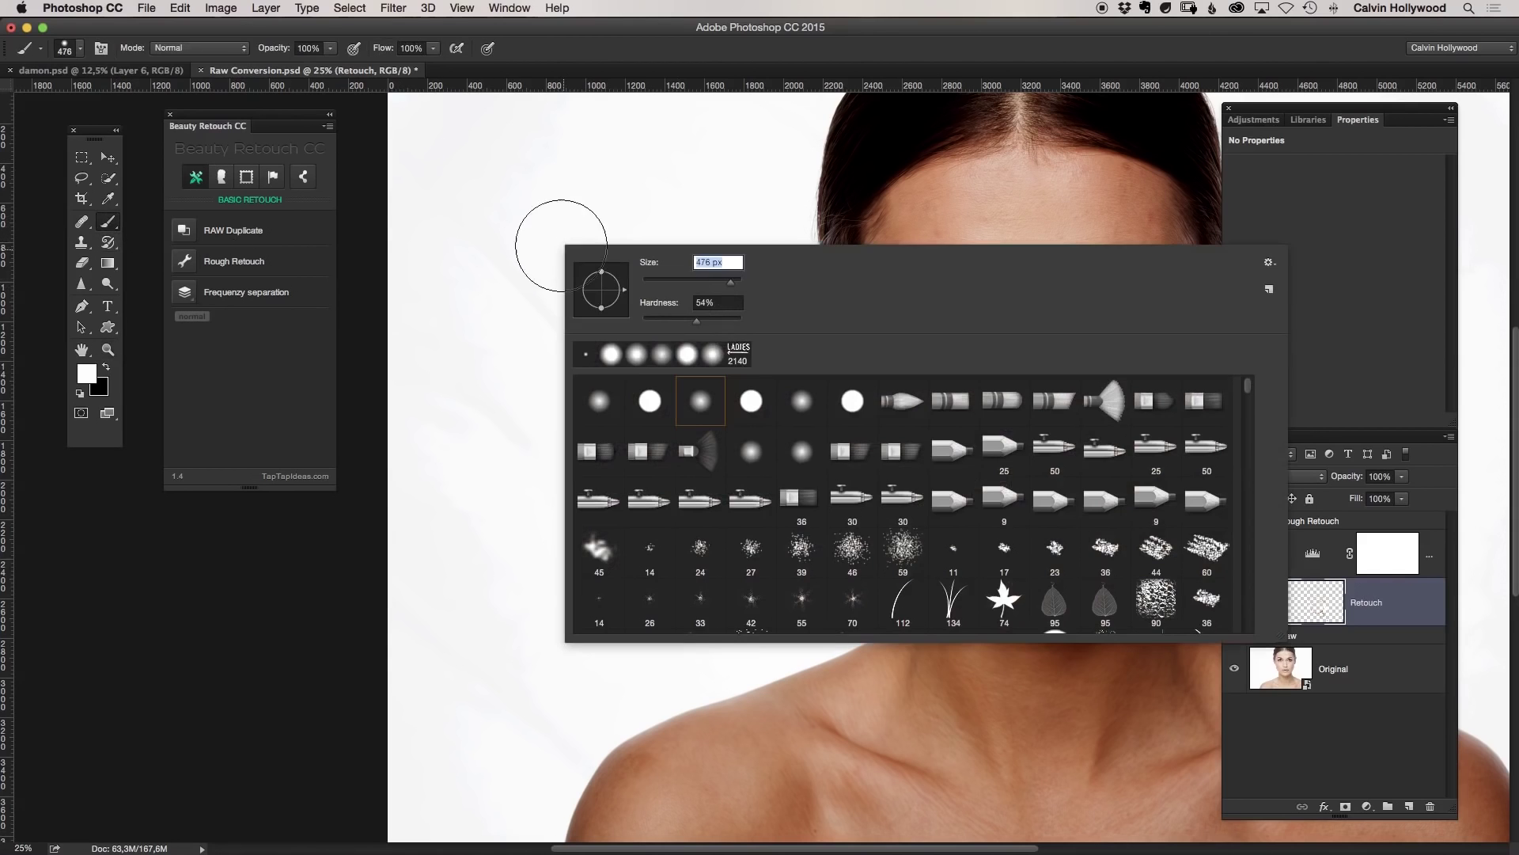
{"action": "left_click", "coordinate": [538, 277]}
Paint white over the creases and grey patches in the backdrop on both sides of the portrait.
{"action": "mouse_move", "coordinate": [473, 231]}
{"action": "left_mouse_down"}
{"action": "mouse_move", "coordinate": [423, 282]}
{"action": "mouse_move", "coordinate": [416, 505]}
{"action": "mouse_move", "coordinate": [519, 411]}
{"action": "left_mouse_up"}
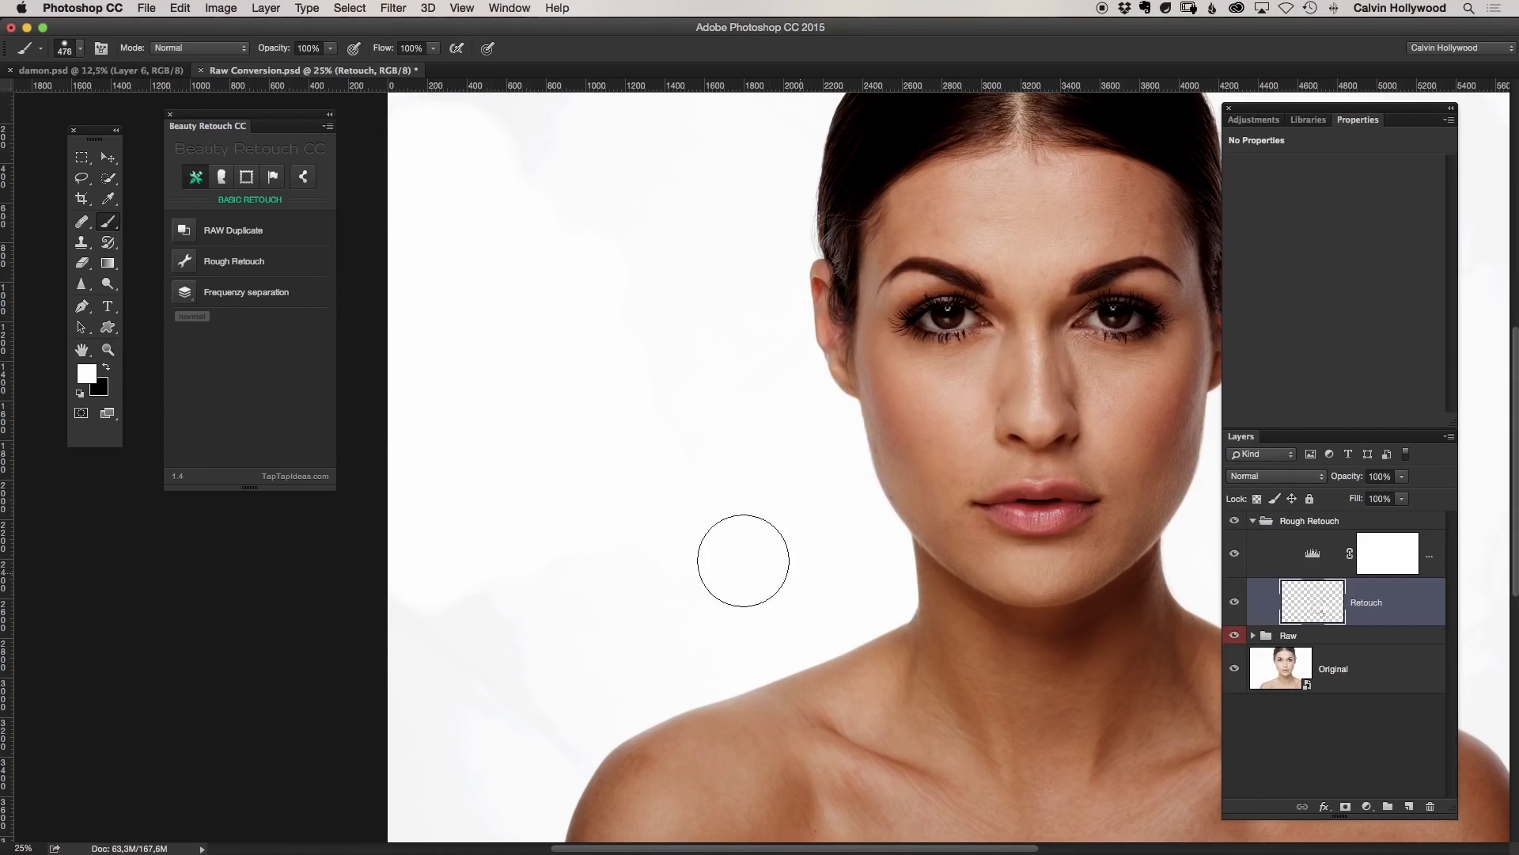
{"action": "left_click_drag", "start_coordinate": [406, 689], "coordinate": [546, 676]}
{"action": "mouse_move", "coordinate": [523, 237]}
{"action": "left_mouse_down"}
{"action": "mouse_move", "coordinate": [512, 136]}
{"action": "mouse_move", "coordinate": [634, 153]}
{"action": "left_mouse_up"}
{"action": "mouse_move", "coordinate": [626, 367]}
{"action": "left_mouse_down"}
{"action": "mouse_move", "coordinate": [705, 472]}
{"action": "mouse_move", "coordinate": [661, 583]}
{"action": "mouse_move", "coordinate": [549, 624]}
{"action": "left_mouse_up"}
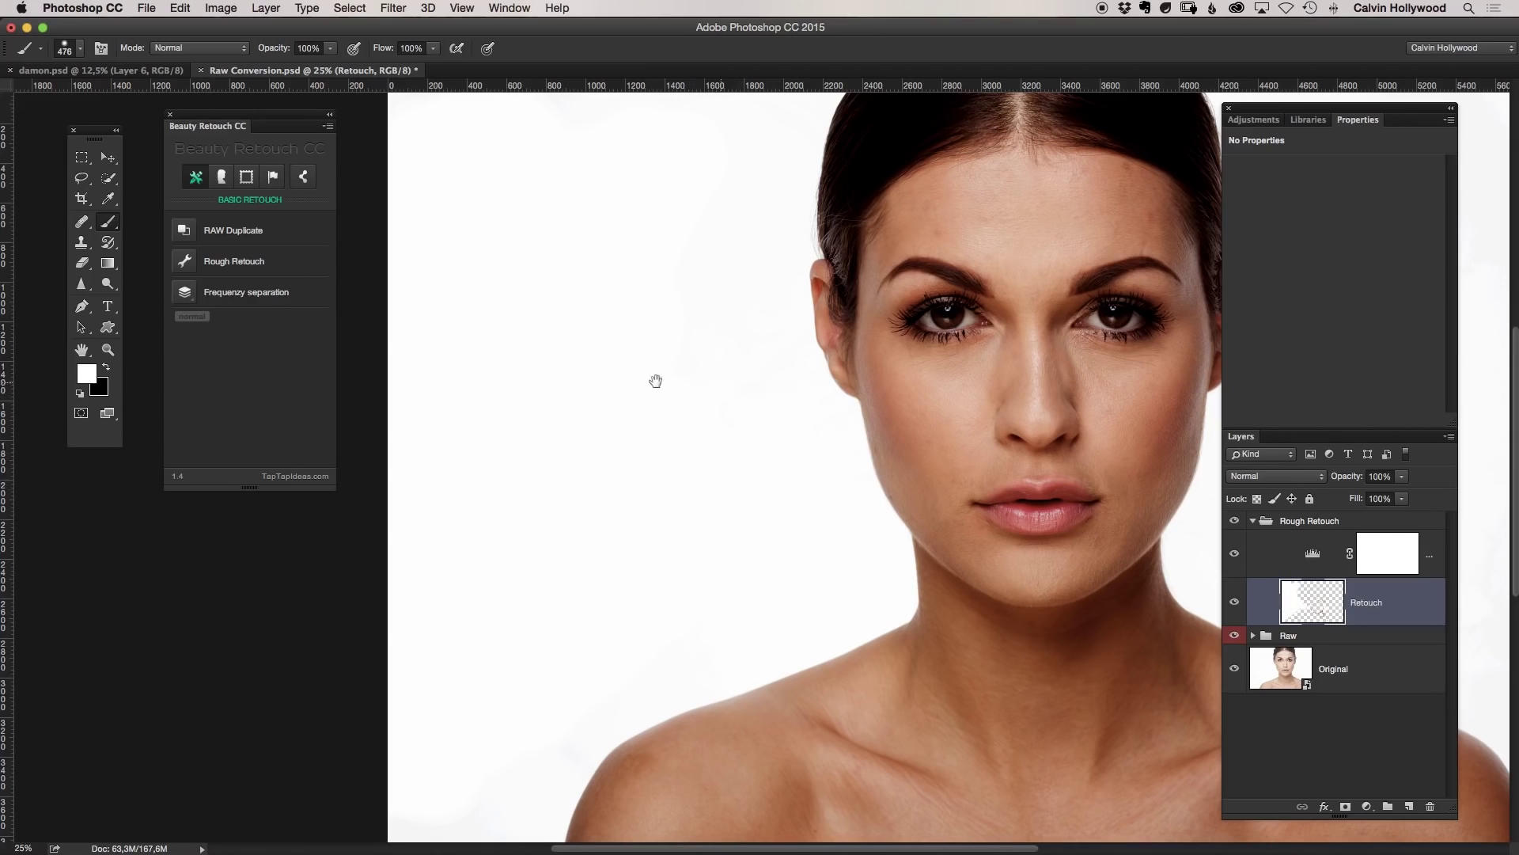
{"action": "left_click_drag", "start_coordinate": [656, 380], "coordinate": [272, 390]}
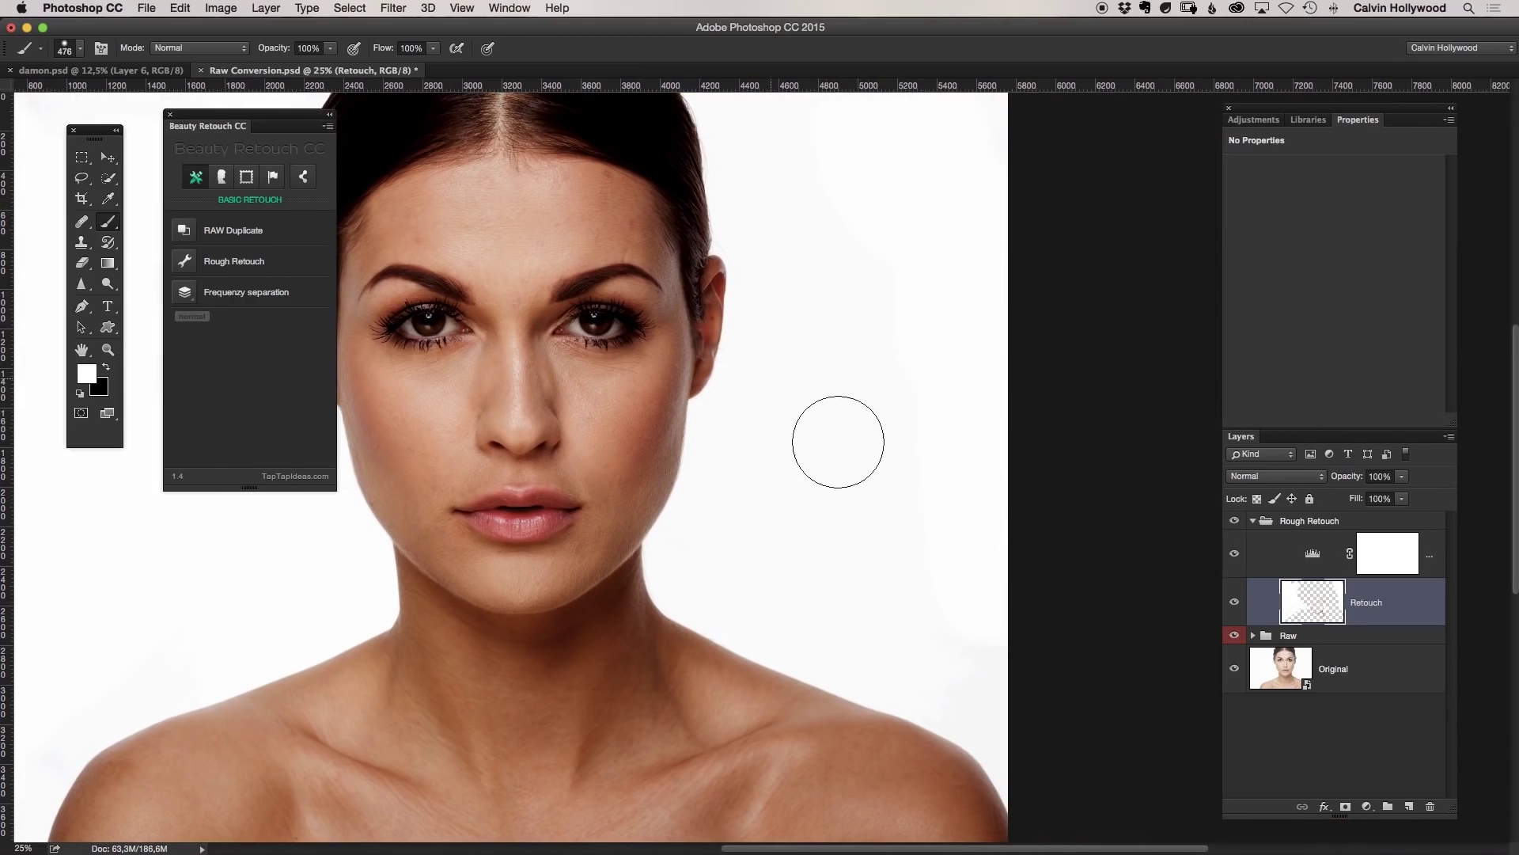
Set the Brightness (Check Layer) Levels to a black point of 50 and a midtone of 0.78.
{"action": "left_click", "coordinate": [1315, 553]}
{"action": "mouse_move", "coordinate": [1307, 280]}
{"action": "left_mouse_down"}
{"action": "mouse_move", "coordinate": [1276, 279]}
{"action": "mouse_move", "coordinate": [1345, 279]}
{"action": "mouse_move", "coordinate": [1247, 279]}
{"action": "mouse_move", "coordinate": [1301, 279]}
{"action": "left_mouse_up"}
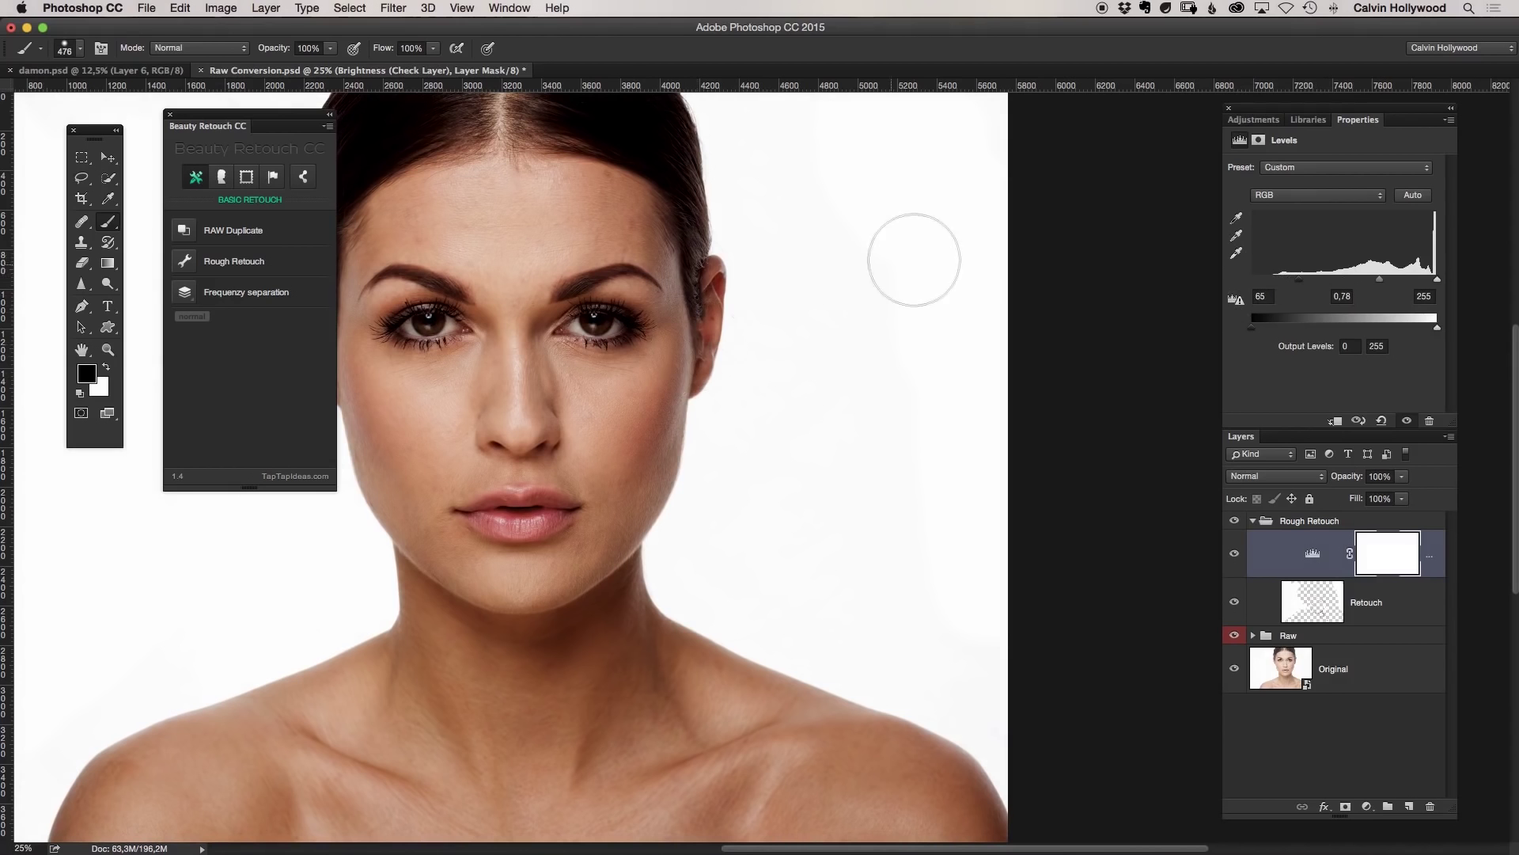
{"action": "mouse_move", "coordinate": [1302, 280]}
{"action": "left_mouse_down"}
{"action": "mouse_move", "coordinate": [1348, 280]}
{"action": "mouse_move", "coordinate": [1288, 282]}
{"action": "left_mouse_up"}
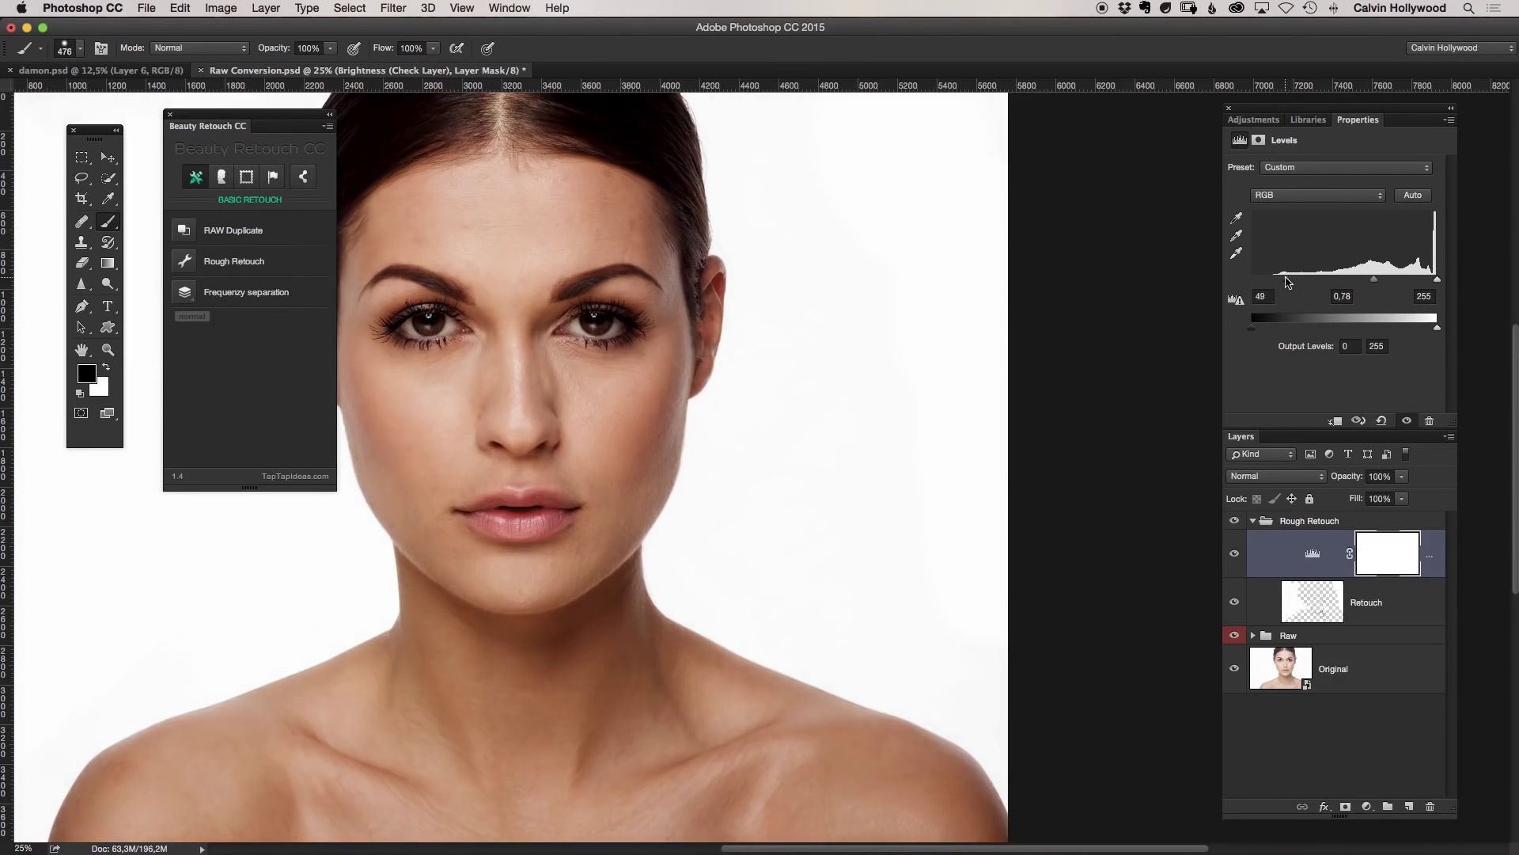
Hide the Brightness (Check Layer) adjustment and heal the remaining forehead spots on the Retouch layer.
{"action": "left_click", "coordinate": [108, 349]}
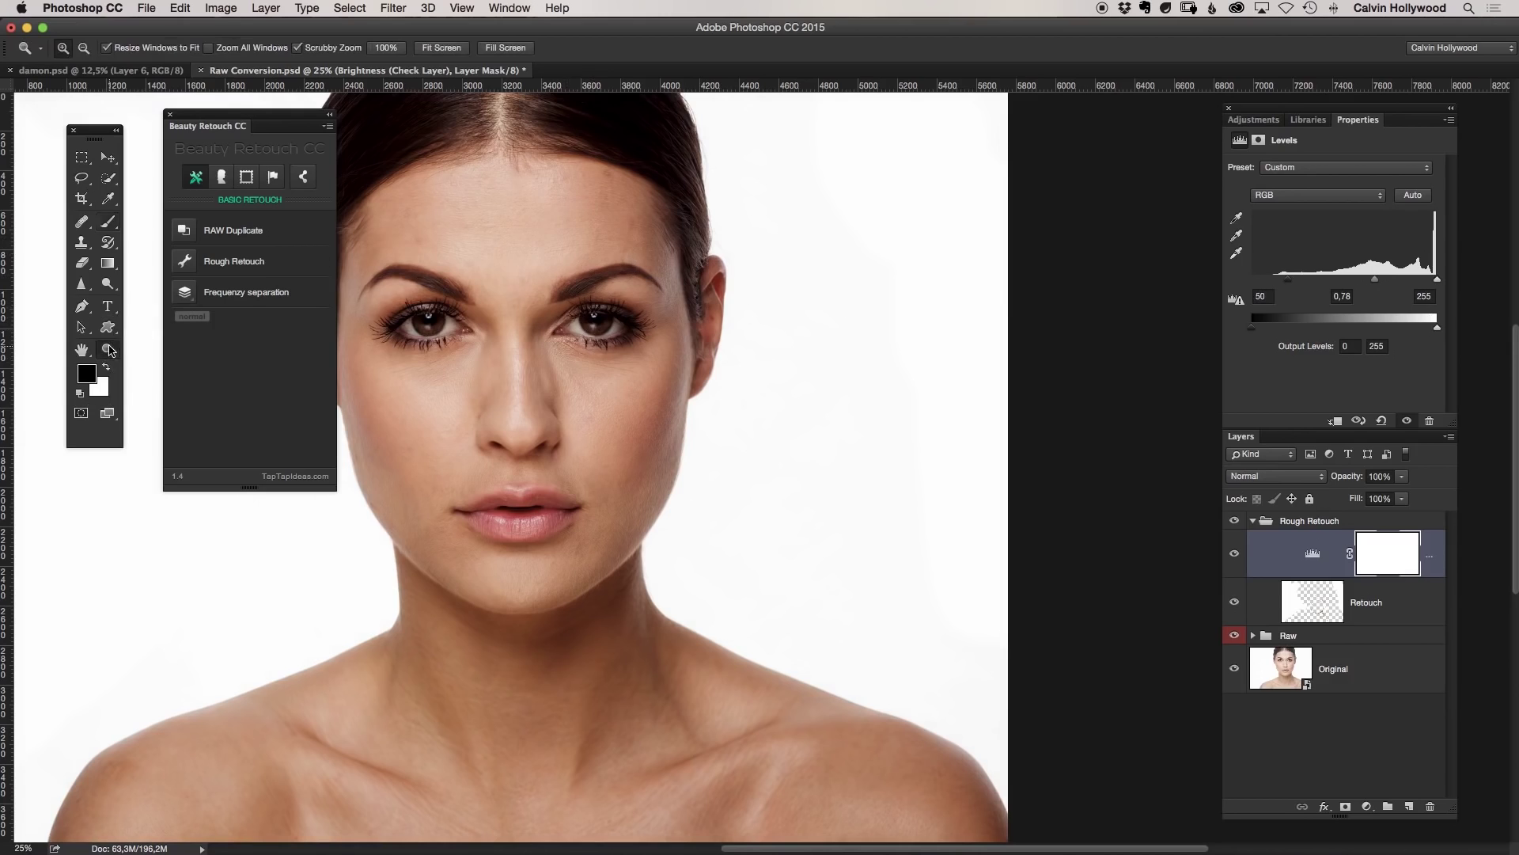
{"action": "left_click", "coordinate": [592, 149]}
{"action": "left_click", "coordinate": [592, 148]}
{"action": "left_click", "coordinate": [592, 151]}
{"action": "left_click_drag", "start_coordinate": [628, 216], "coordinate": [803, 276]}
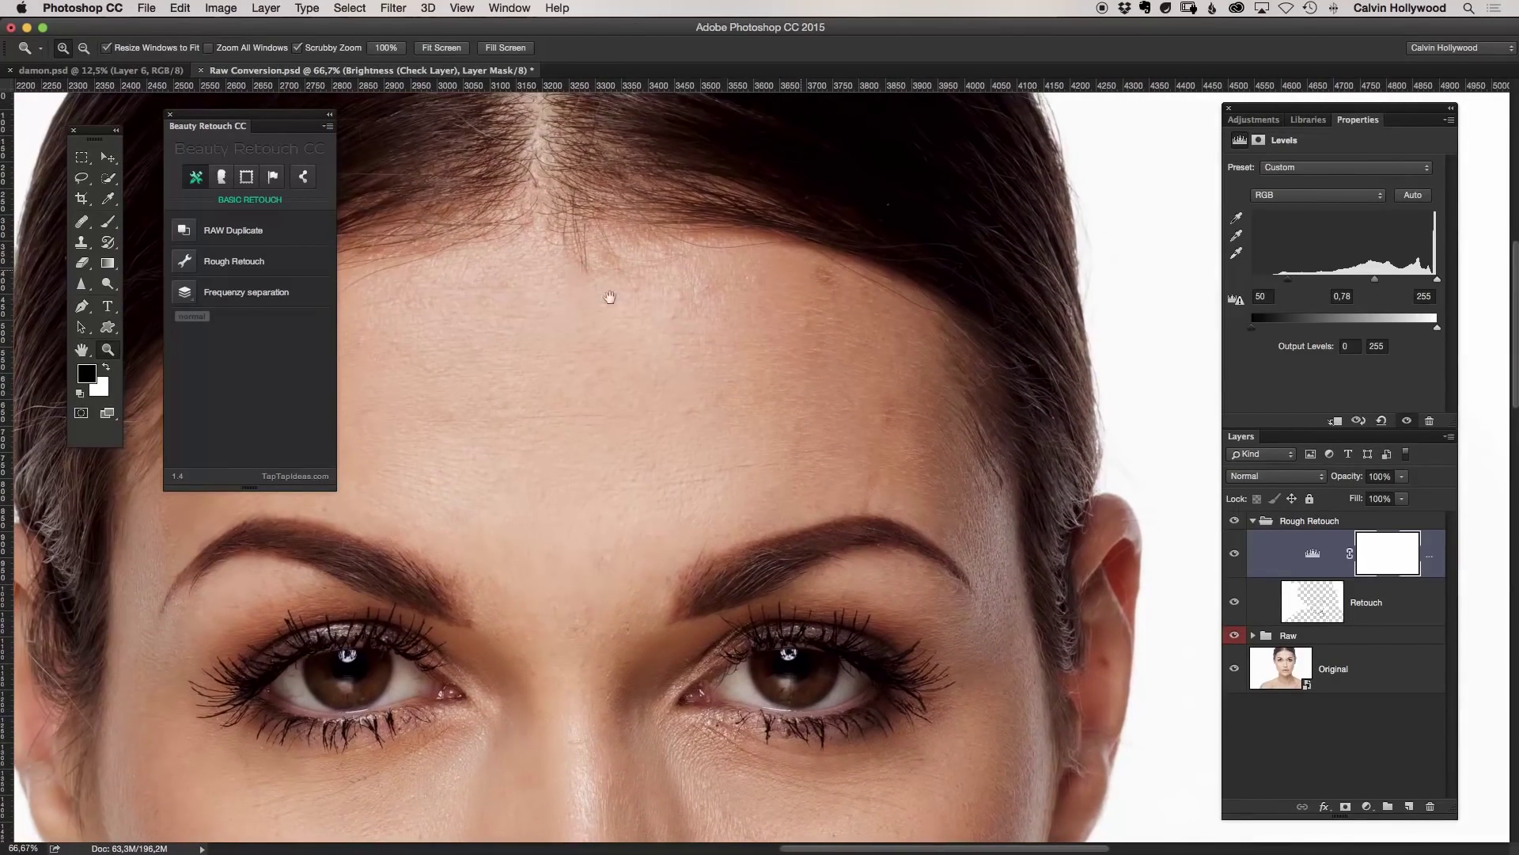
{"action": "left_click", "coordinate": [82, 222]}
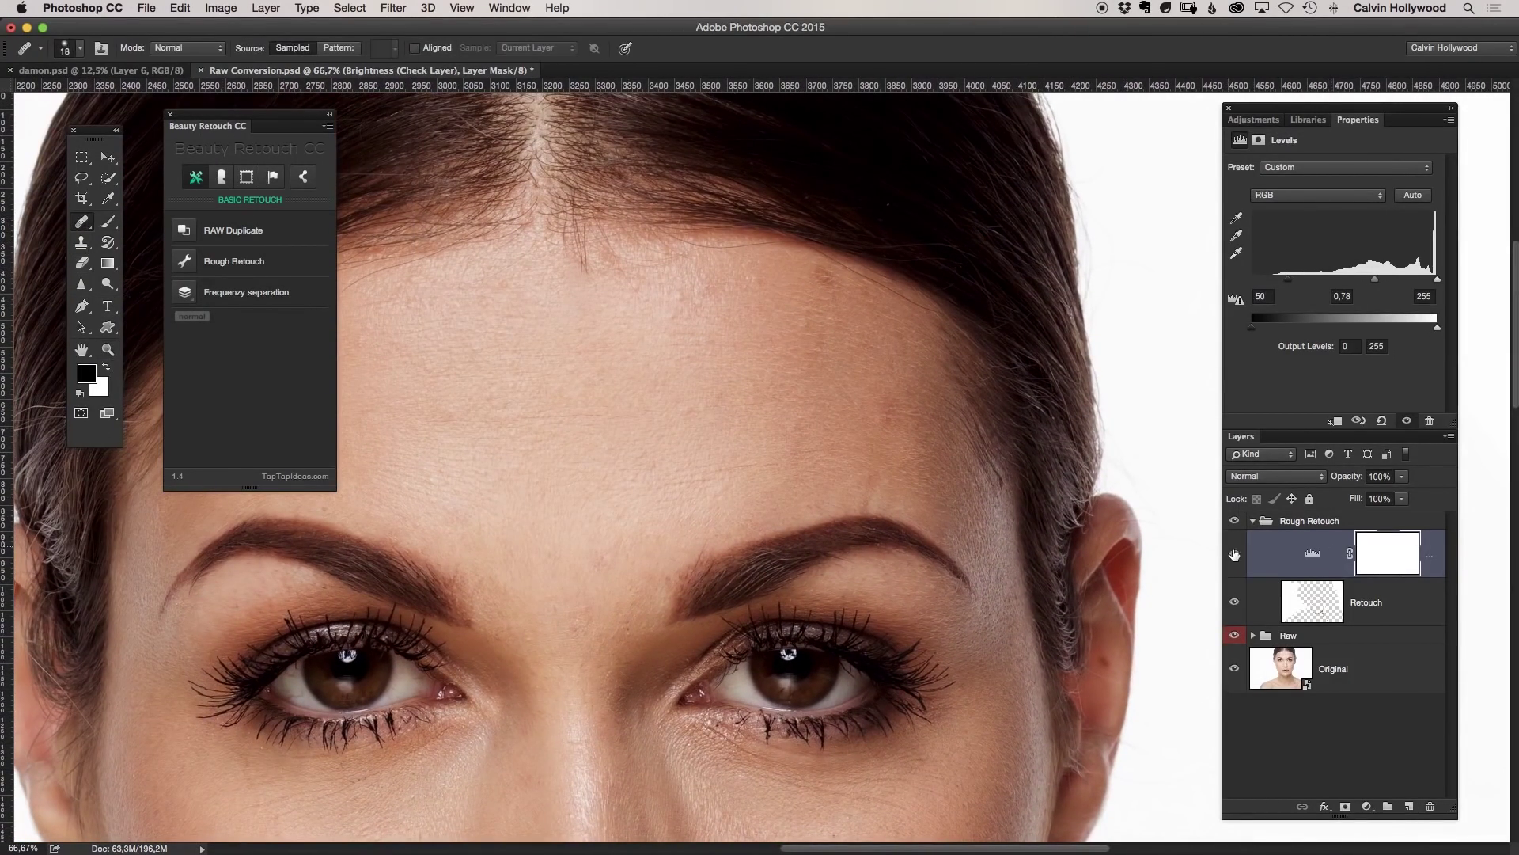
{"action": "left_click", "coordinate": [1233, 552]}
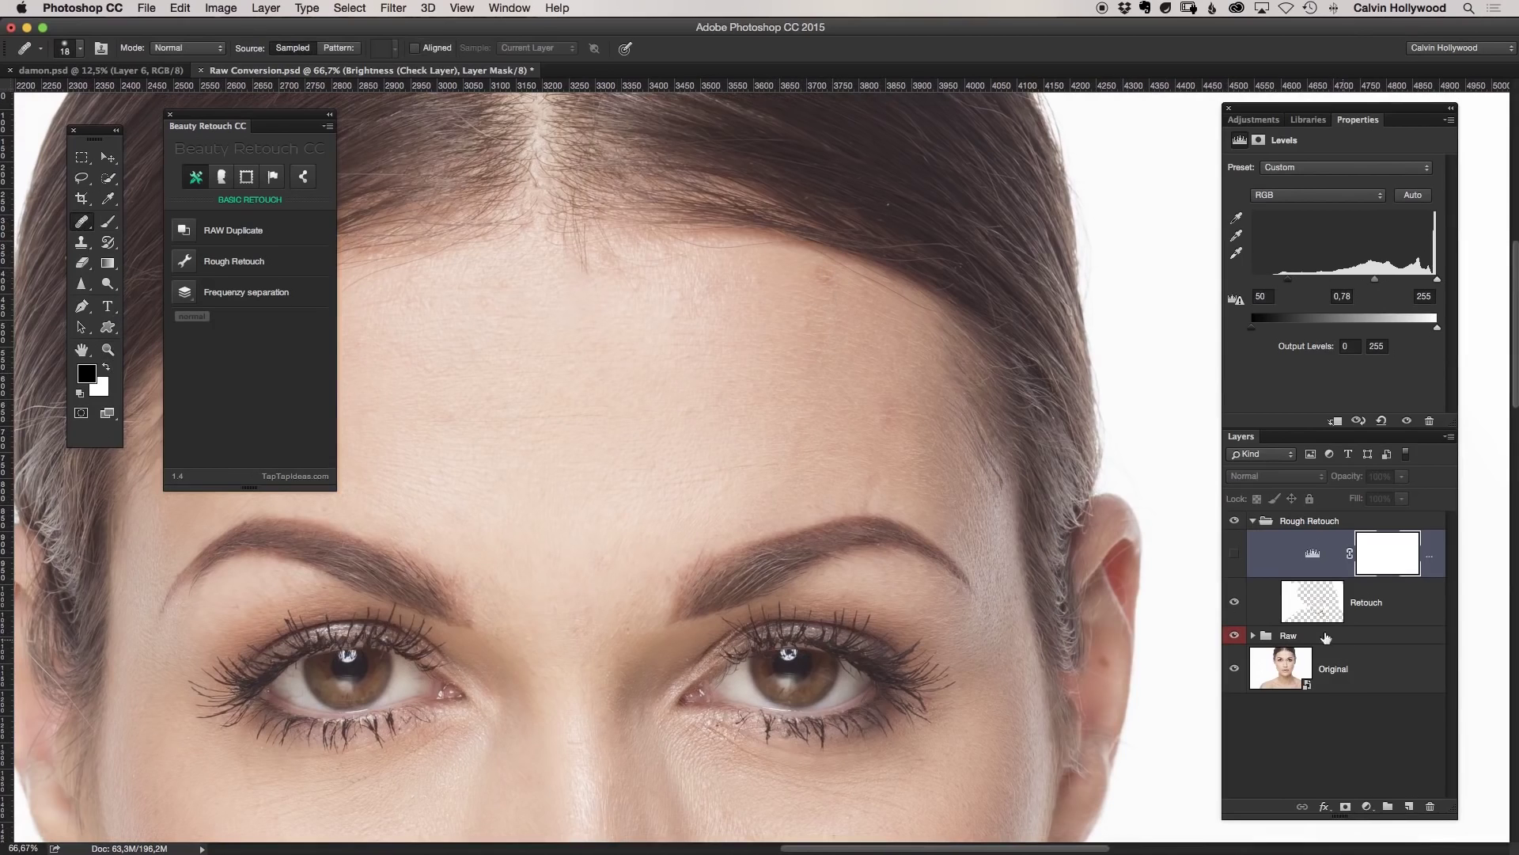
{"action": "left_click", "coordinate": [1298, 599]}
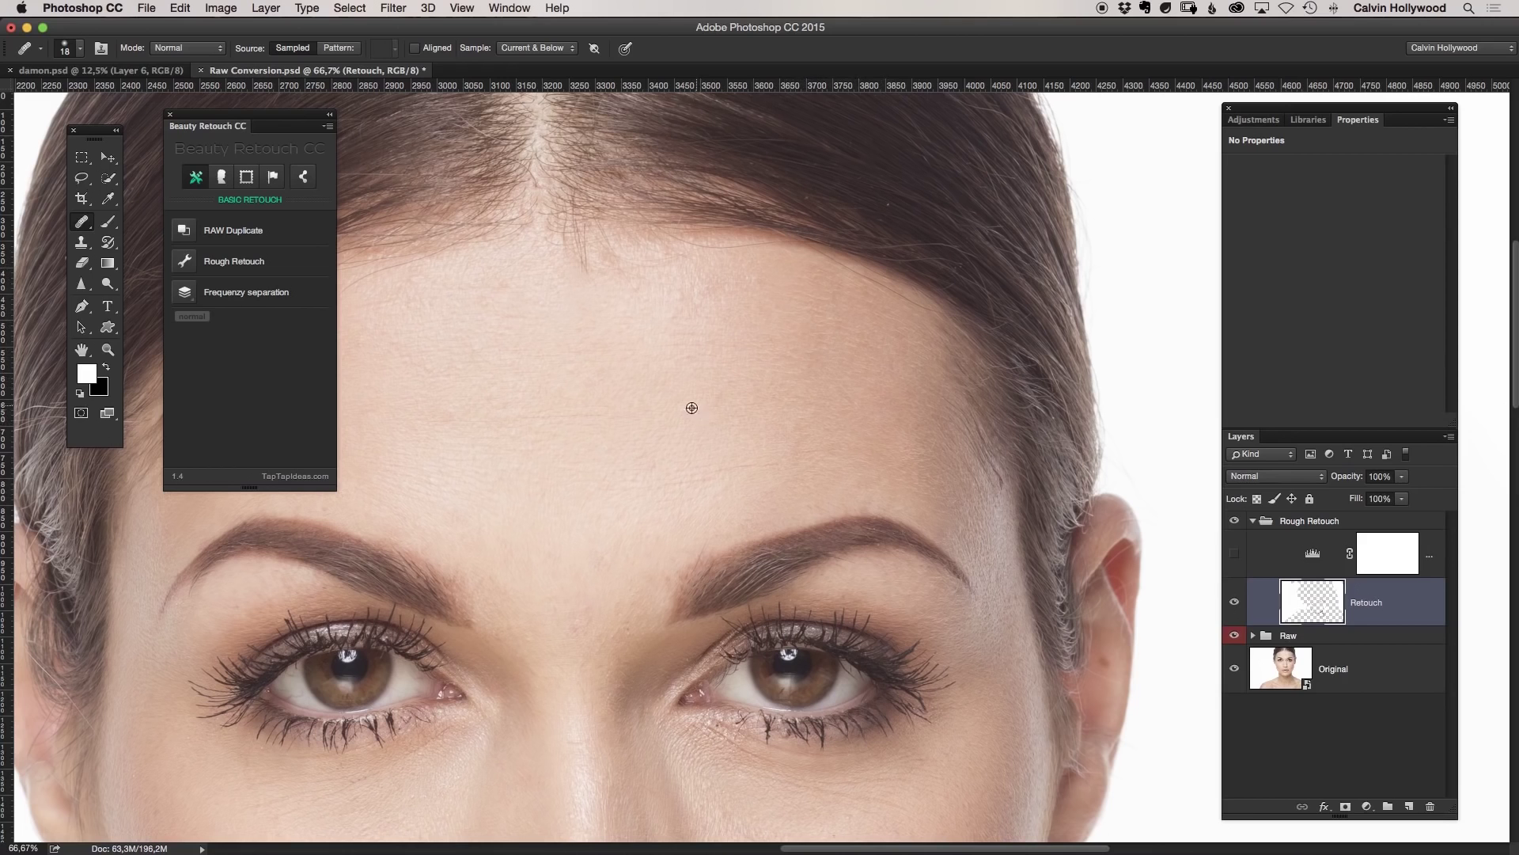
Examine the hair and temple on the left side for remaining specks, and check the portrait as a whole.
{"action": "left_click", "coordinate": [108, 349]}
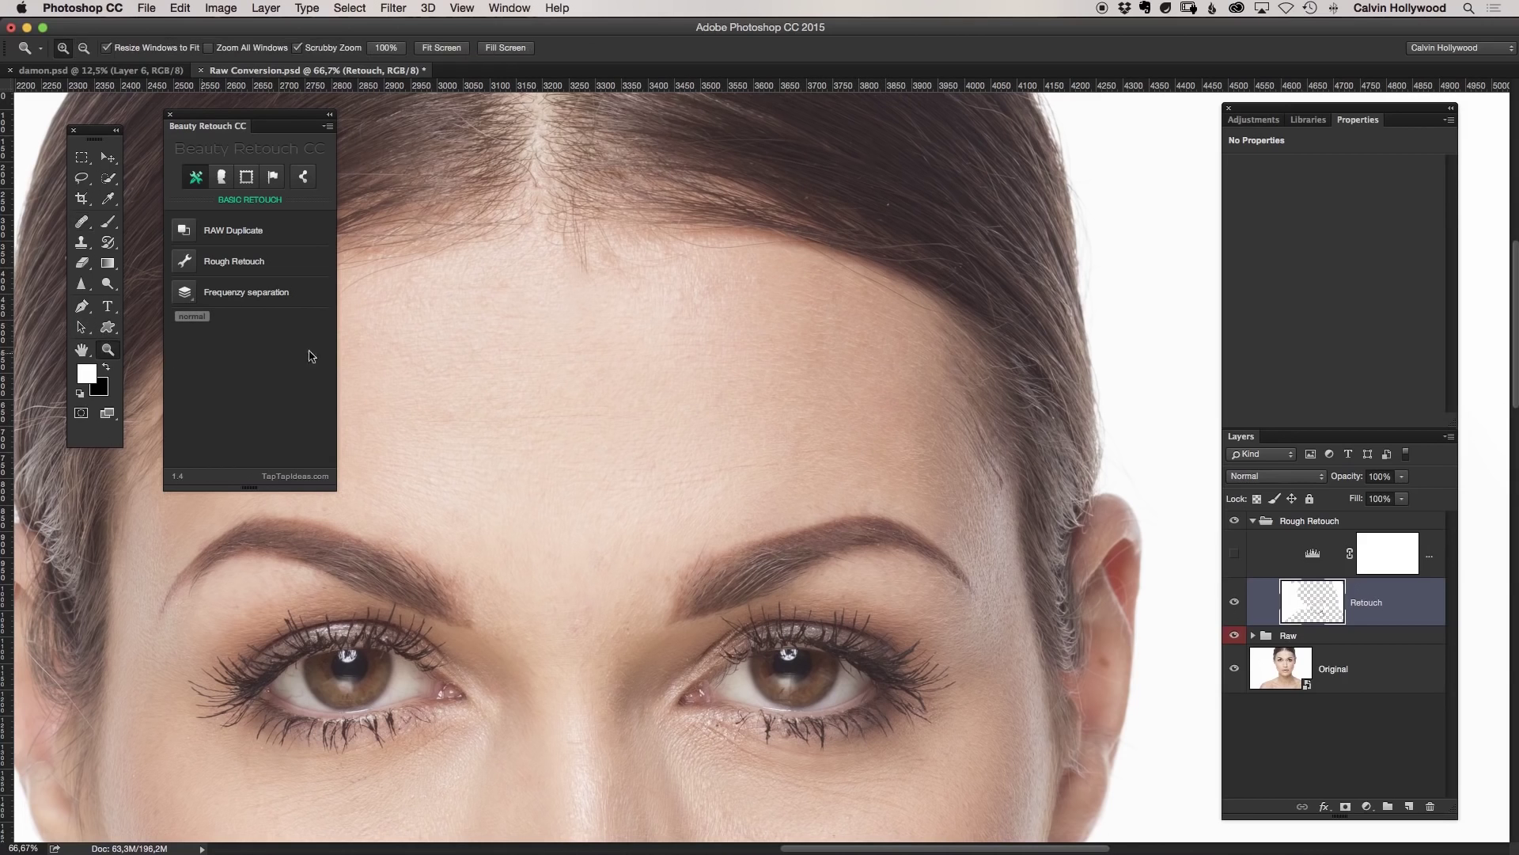
{"action": "left_click", "coordinate": [645, 390], "text": "alt"}
{"action": "left_click_drag", "start_coordinate": [697, 283], "coordinate": [707, 287]}
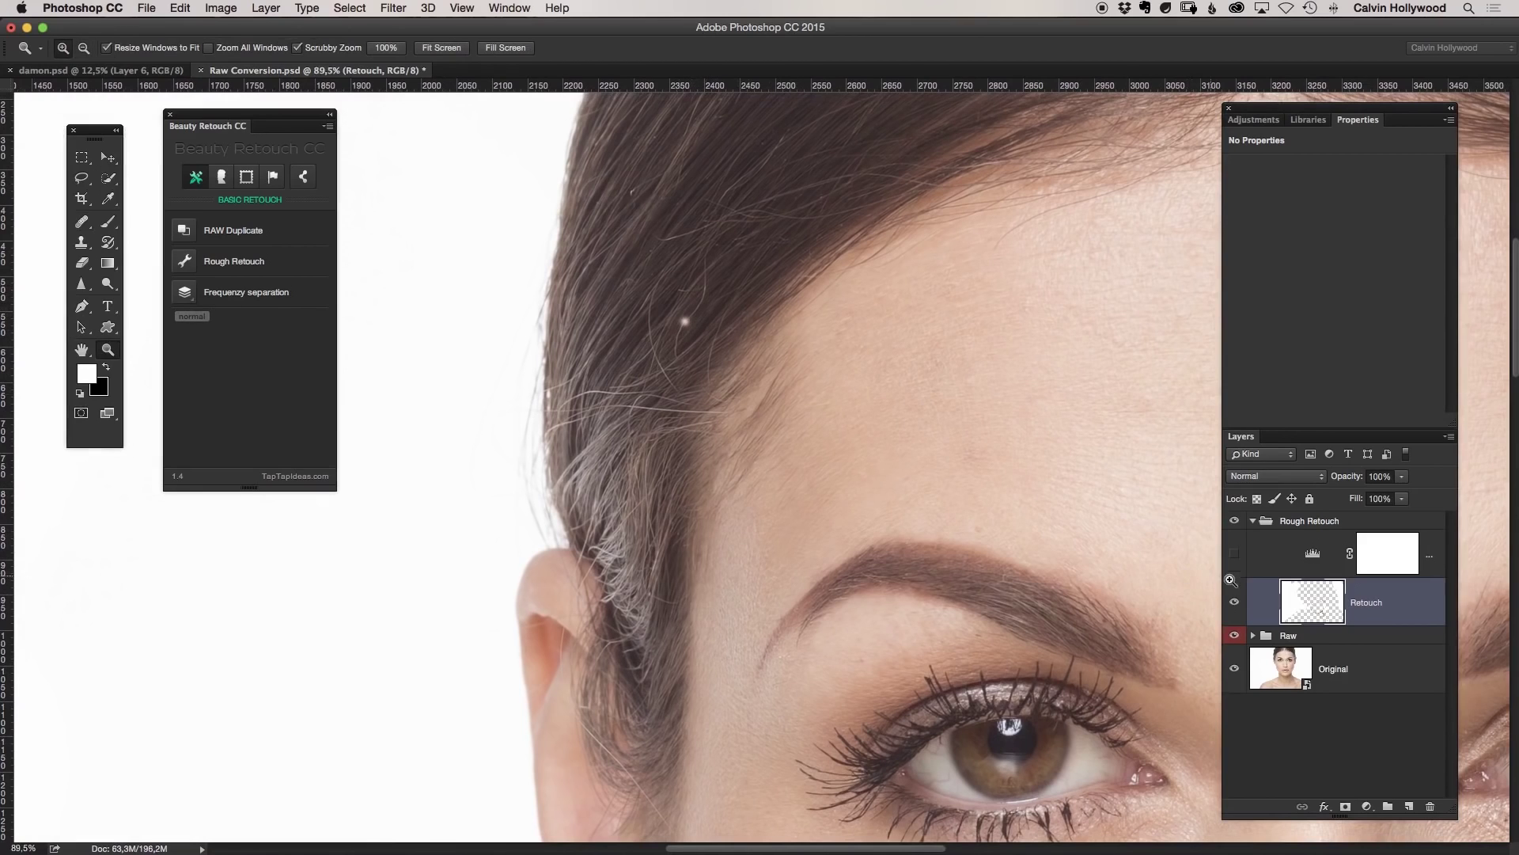
{"action": "left_click", "coordinate": [87, 225]}
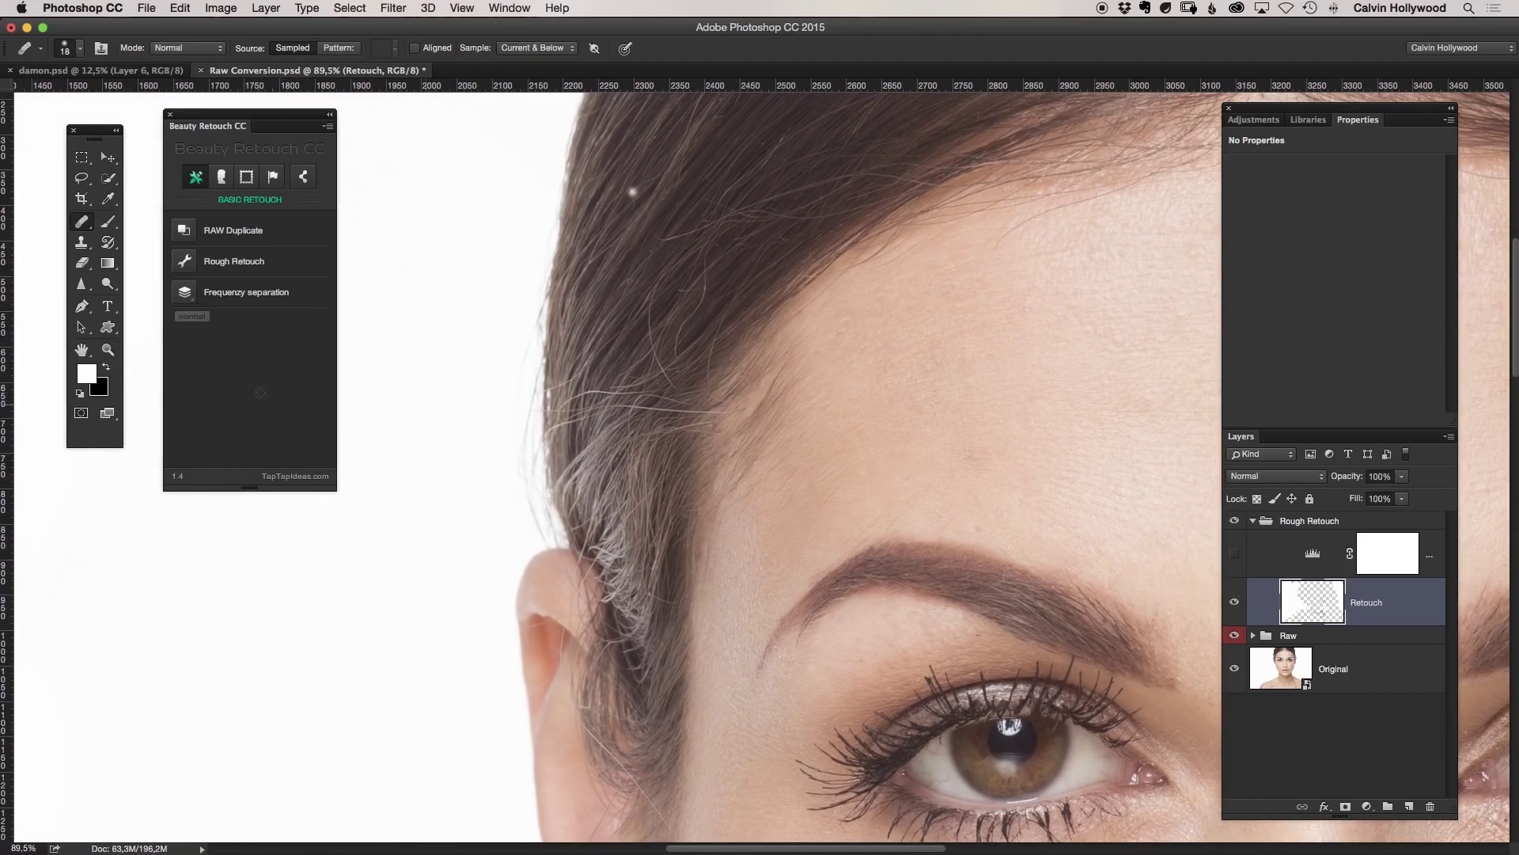
{"action": "left_click", "coordinate": [107, 349]}
{"action": "left_click", "coordinate": [756, 360], "text": "alt"}
{"action": "left_click", "coordinate": [755, 360], "text": "alt"}
{"action": "left_click", "coordinate": [756, 360], "text": "alt"}
{"action": "left_click", "coordinate": [755, 360], "text": "alt"}
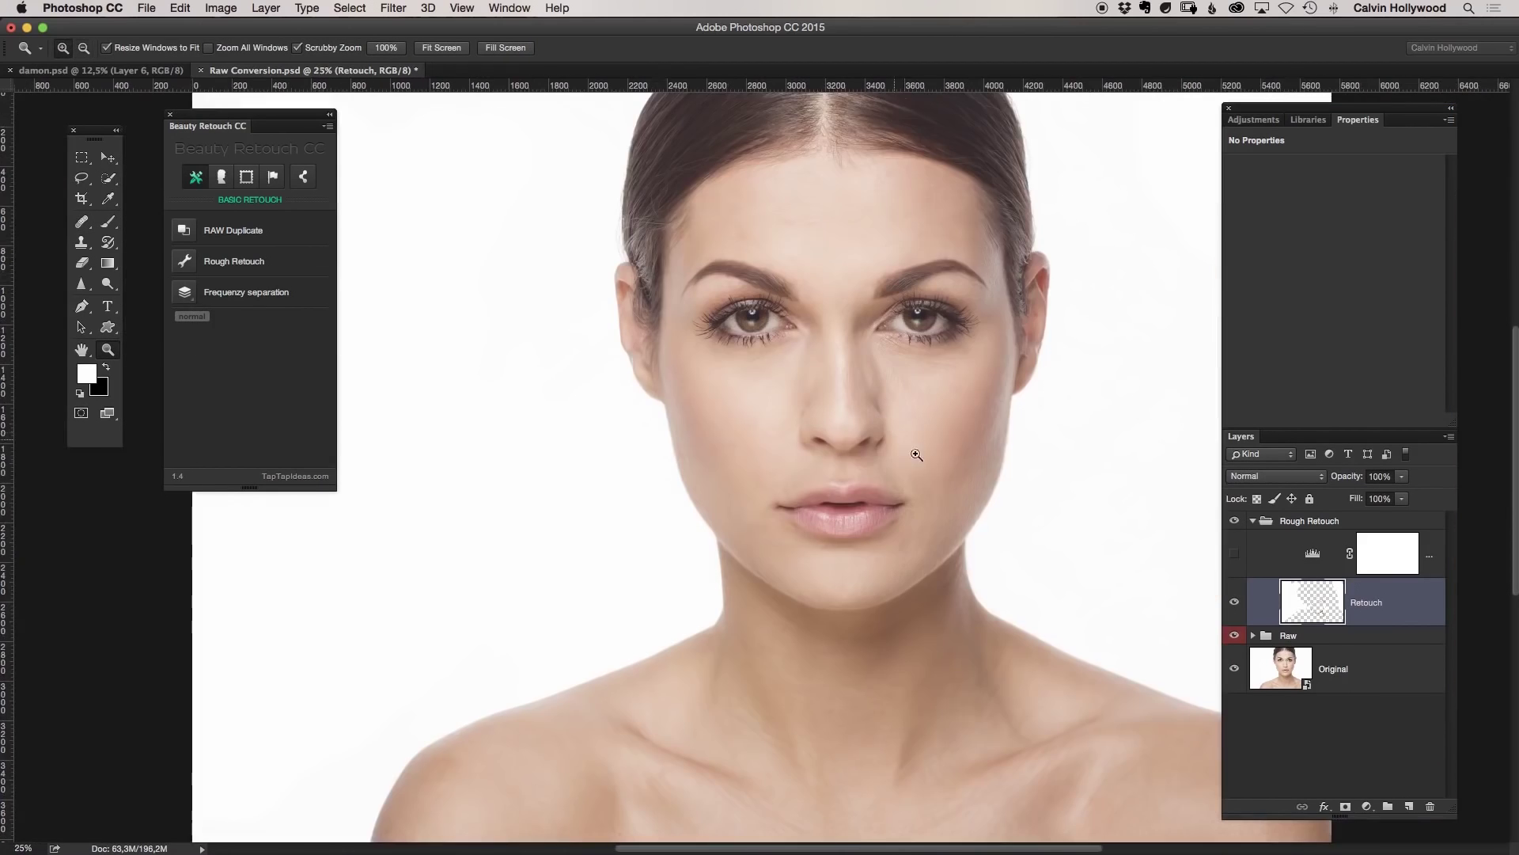
Collapse the Rough Retouch group in the layer stack.
{"action": "left_click_drag", "start_coordinate": [897, 443], "coordinate": [743, 428]}
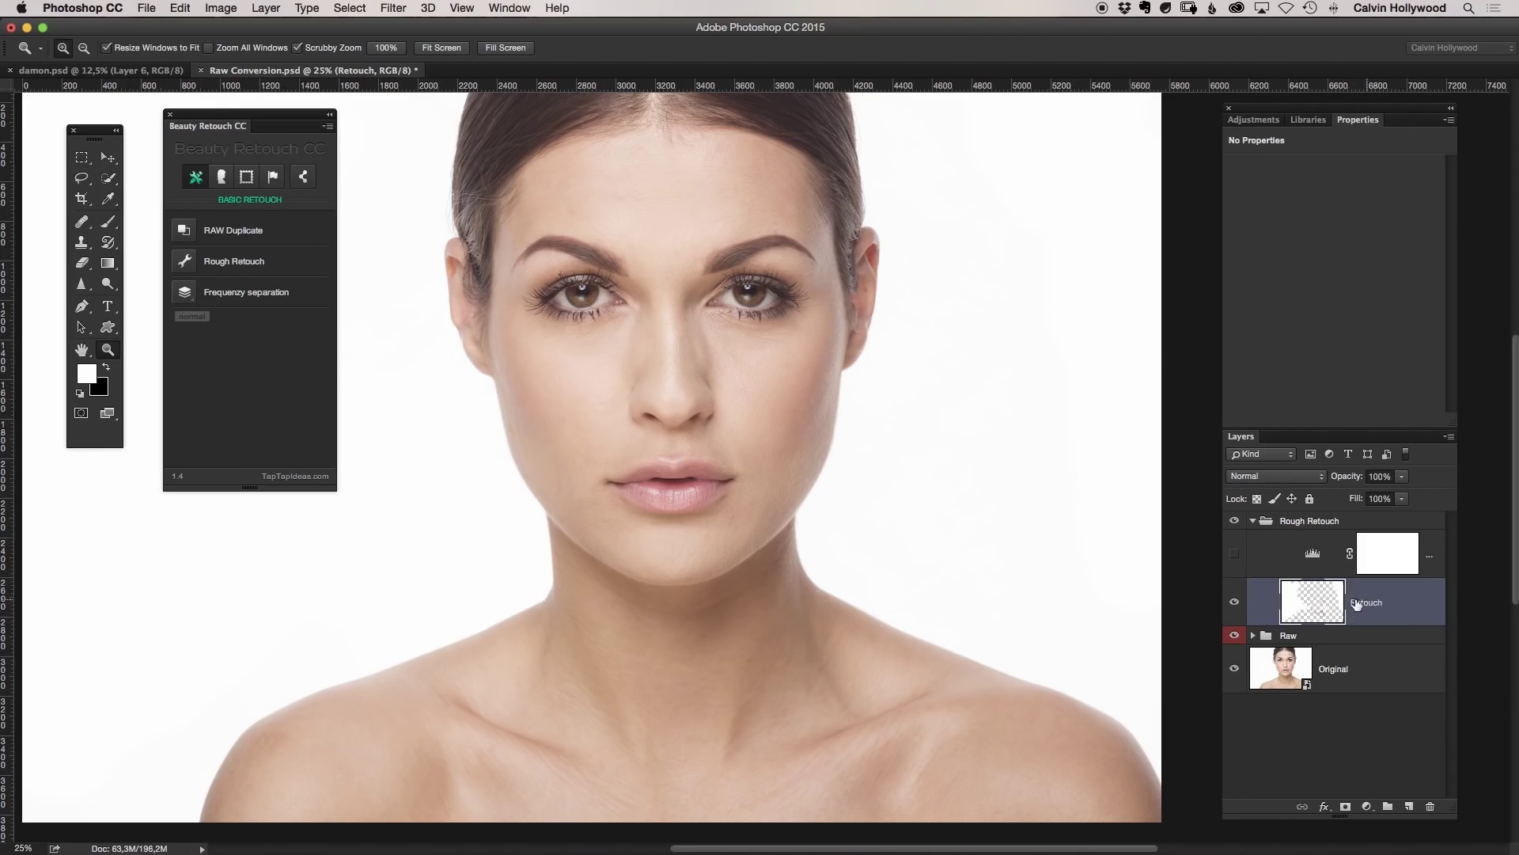
{"action": "left_click", "coordinate": [1252, 520]}
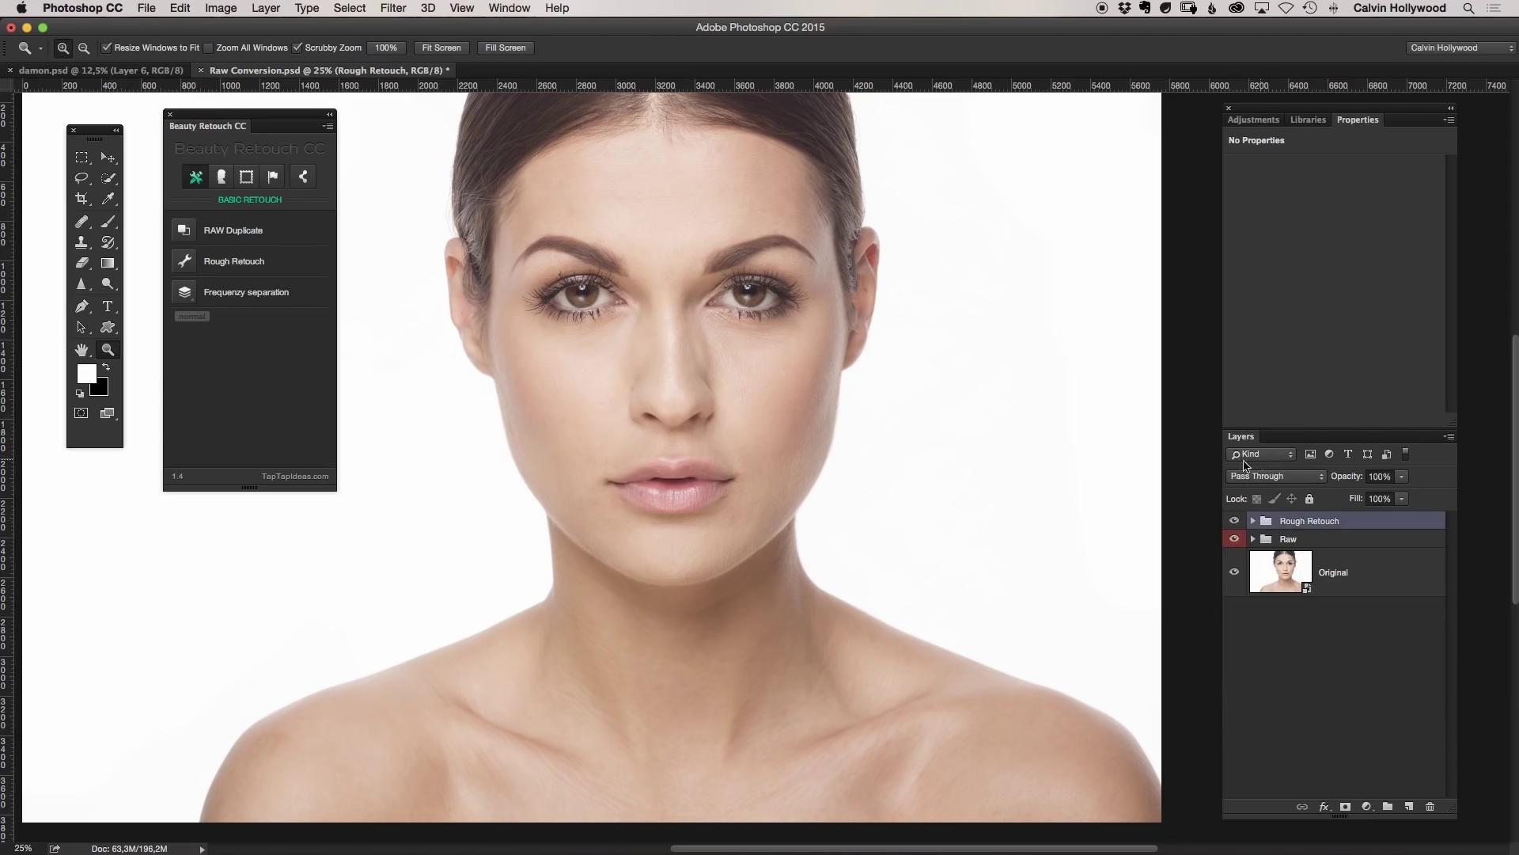